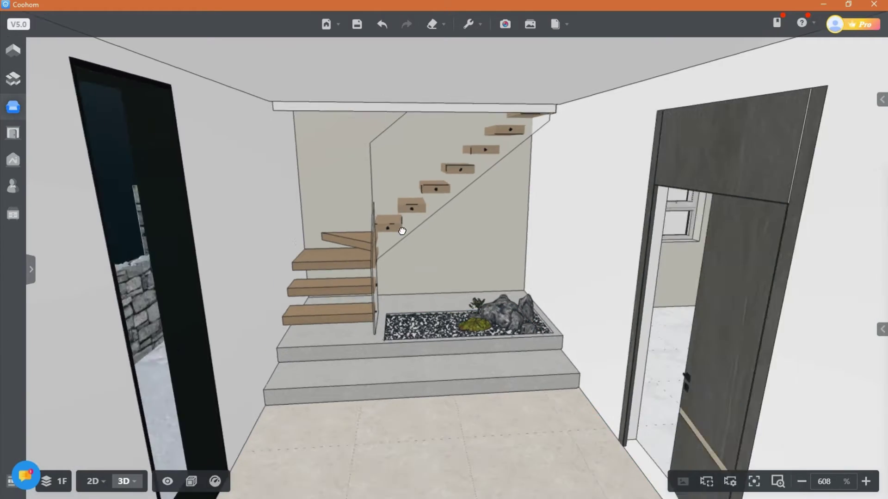
- Check the modern staircase model's size properties and delete the staircase from the room
scroll(386, 321, "up", 2)
scroll(367, 317, "up", 1)
scroll(325, 353, "up", 1)
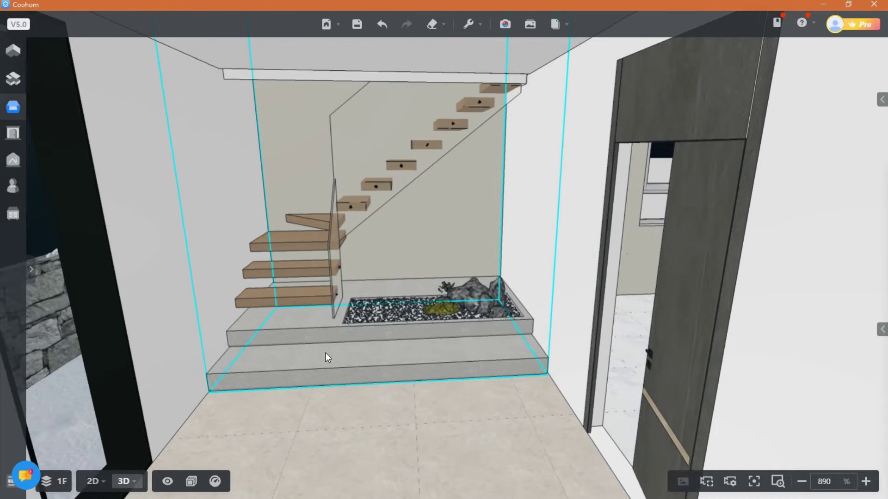
left_click(320, 360)
left_click(882, 330)
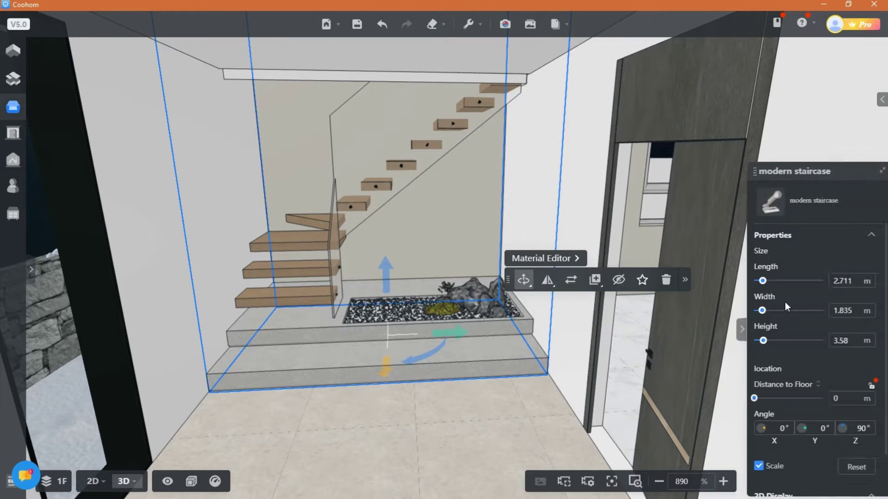
mouse_move(775, 87)
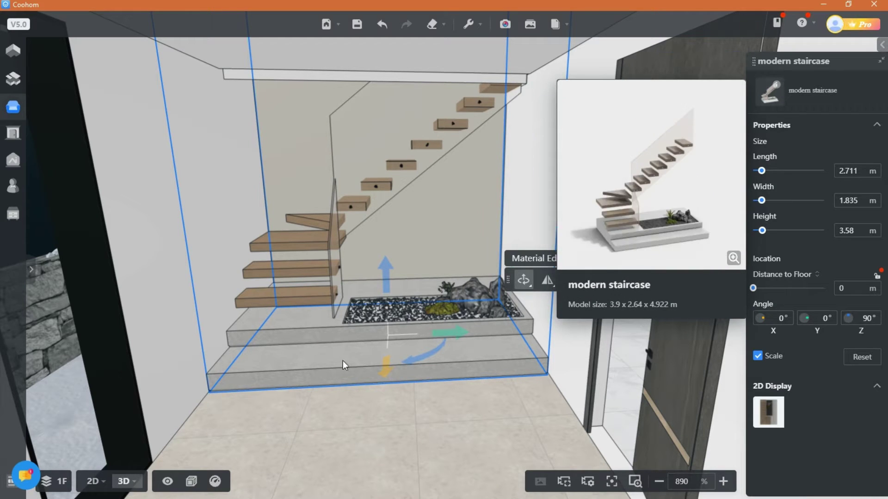
left_click(353, 430)
left_click_drag(353, 430, 307, 408)
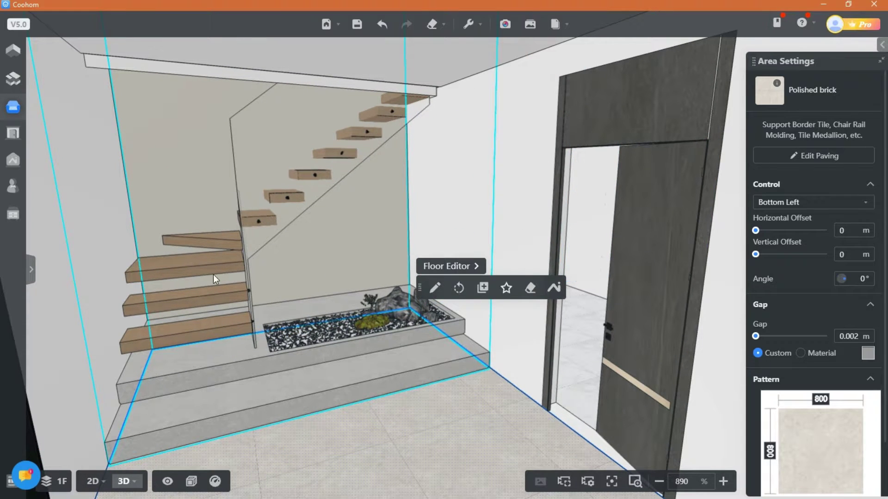
left_click(265, 367)
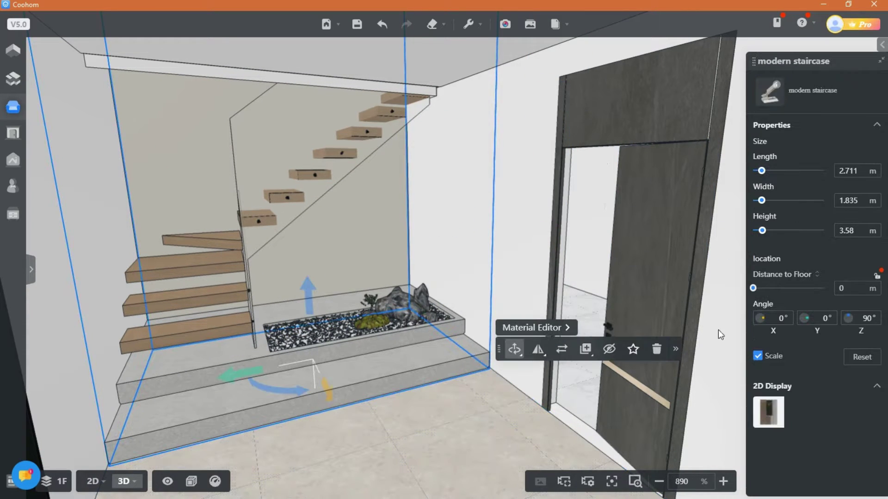
key("Delete")
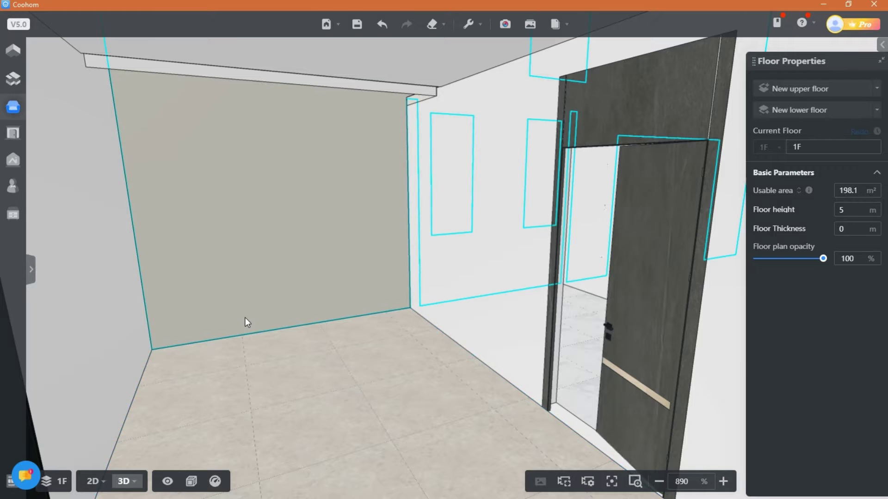
- Open the custom component modeling environment, show the empty stair area's back wall and collapse the material library
left_click(31, 270)
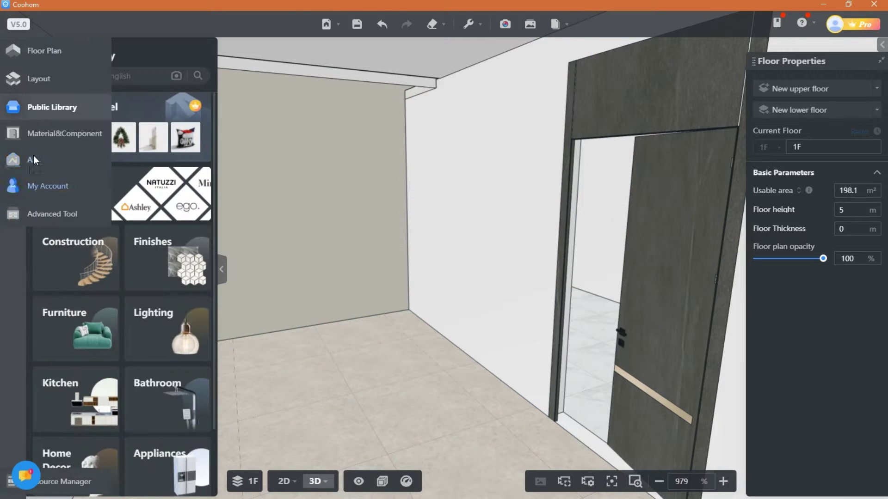
left_click(43, 136)
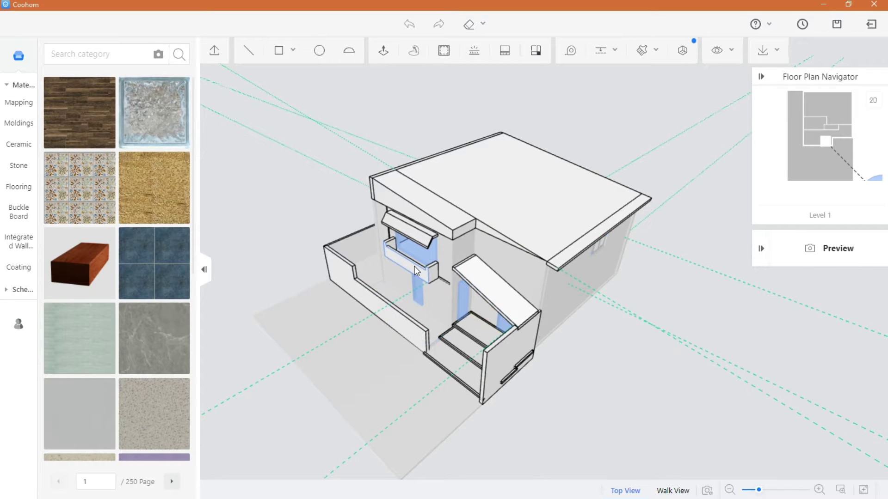
scroll(416, 270, "up", 1)
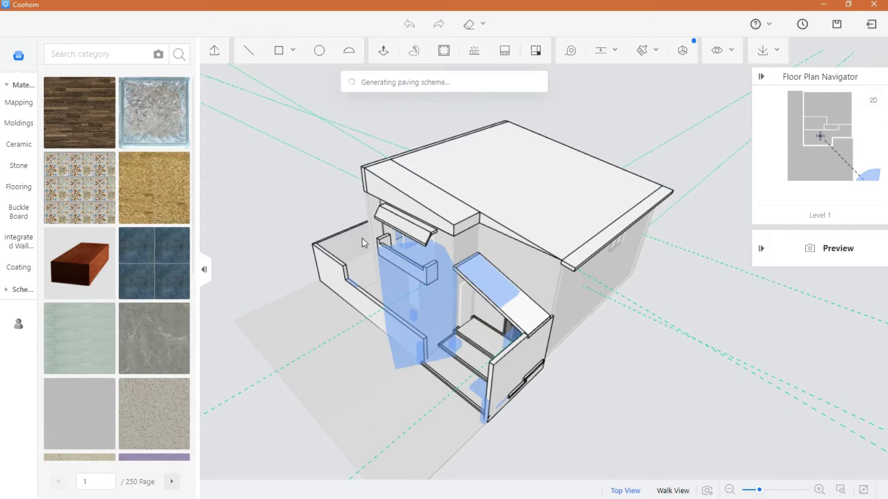
left_click_drag(374, 278, 449, 323)
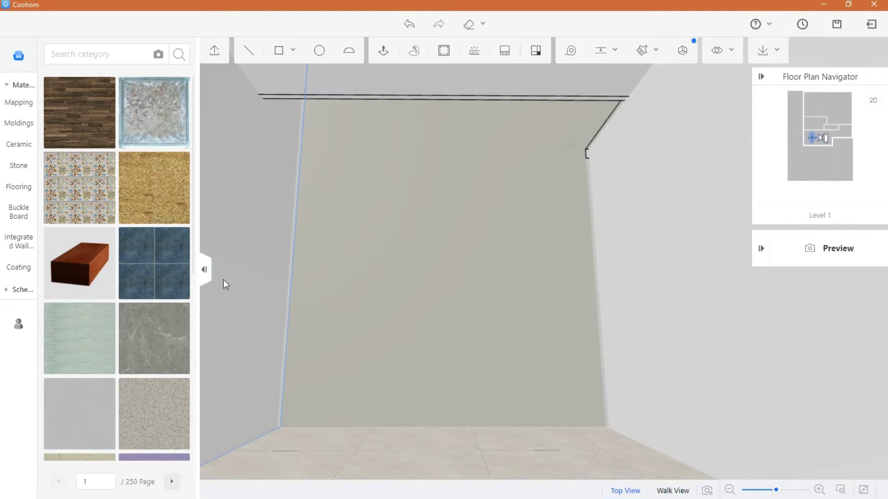
left_click(204, 270)
- Add a horizontal guide across the back wall, level with the lower corner of the ceiling slab opening
left_click(561, 51)
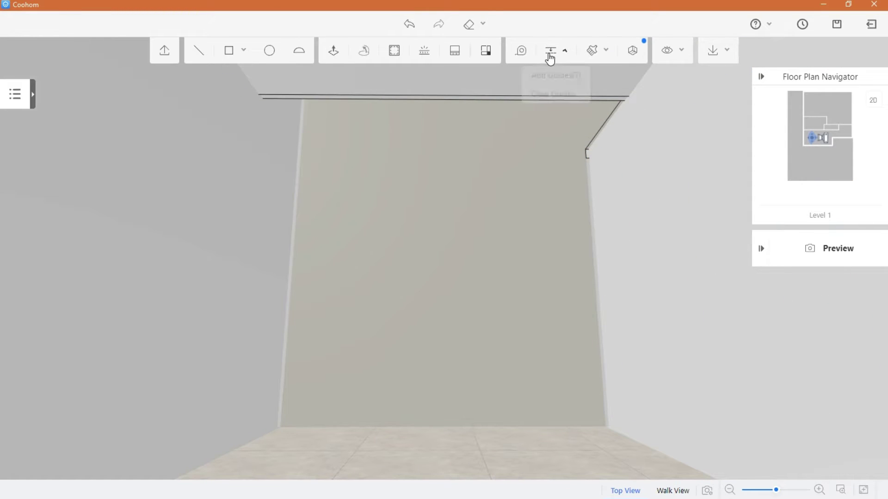
left_click(480, 411)
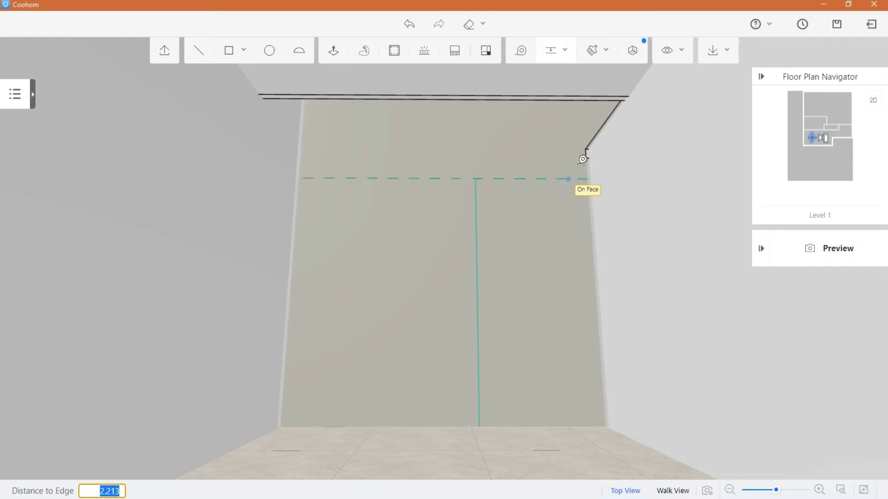
left_click(583, 151)
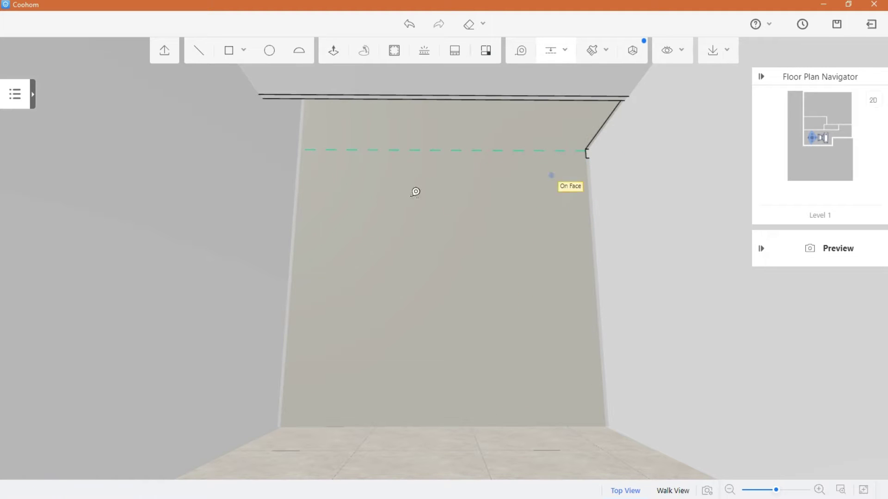
- Add vertical guides along the right and left edges of the back wall
left_click(293, 252)
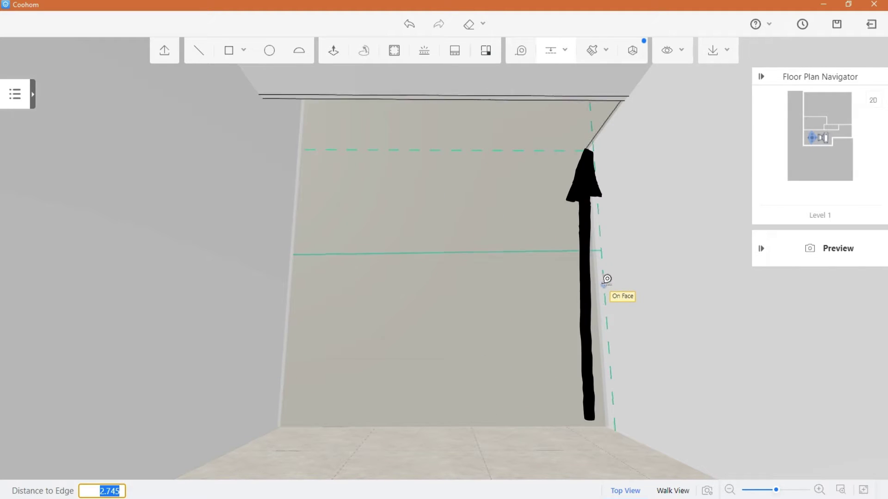
left_click(596, 286)
mouse_move(459, 356)
right_mouse_down()
mouse_move(460, 373)
mouse_move(462, 363)
right_mouse_up()
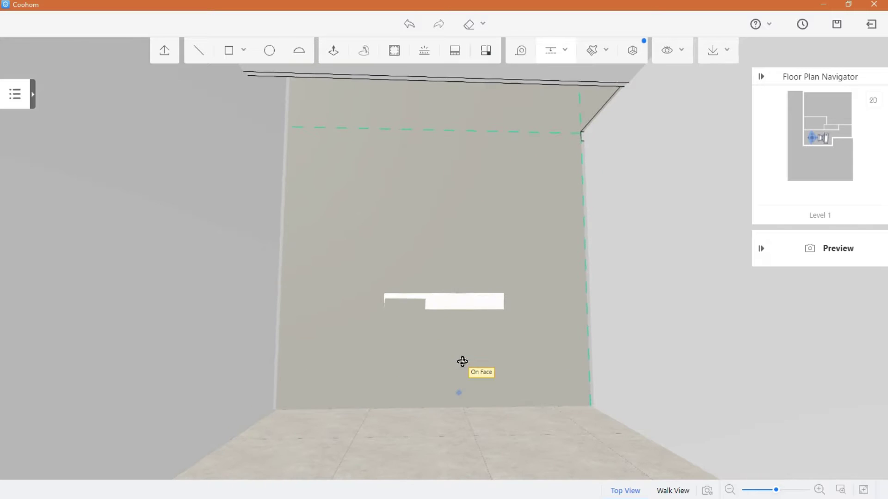
left_click(589, 343)
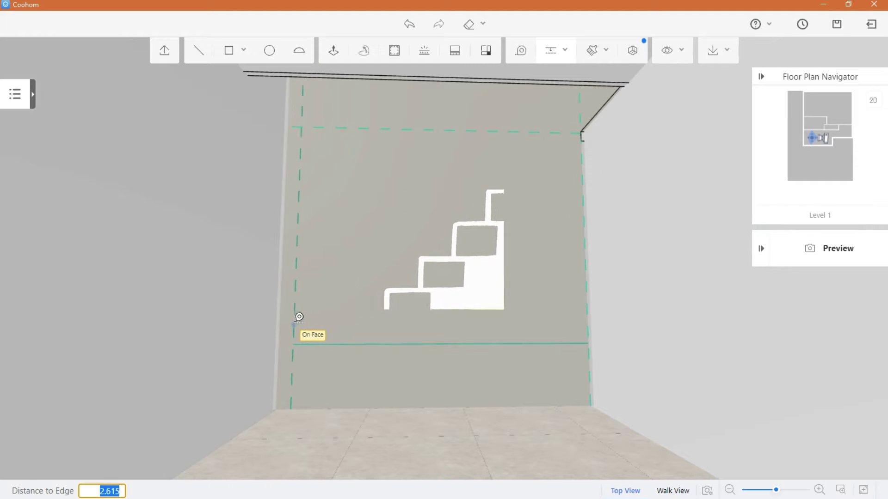
left_click(280, 322)
right_click_drag(524, 346, 472, 344)
left_click_drag(472, 343, 525, 359)
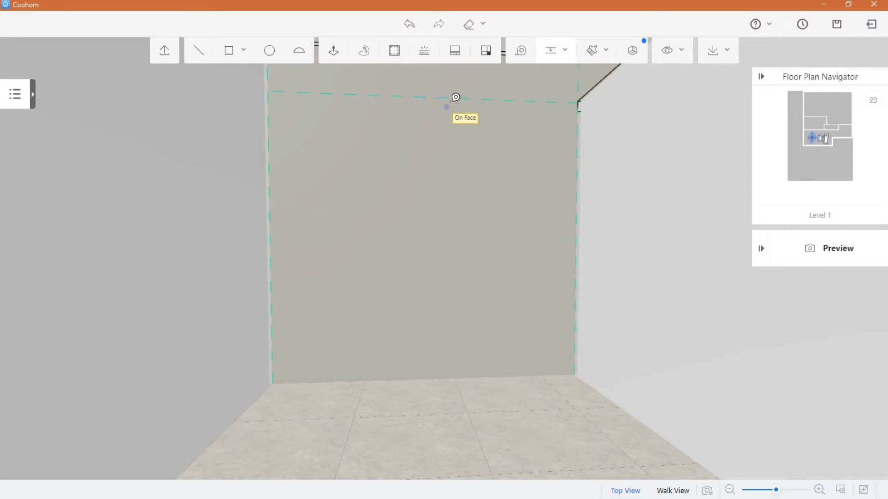
left_click(452, 103)
key("Escape")
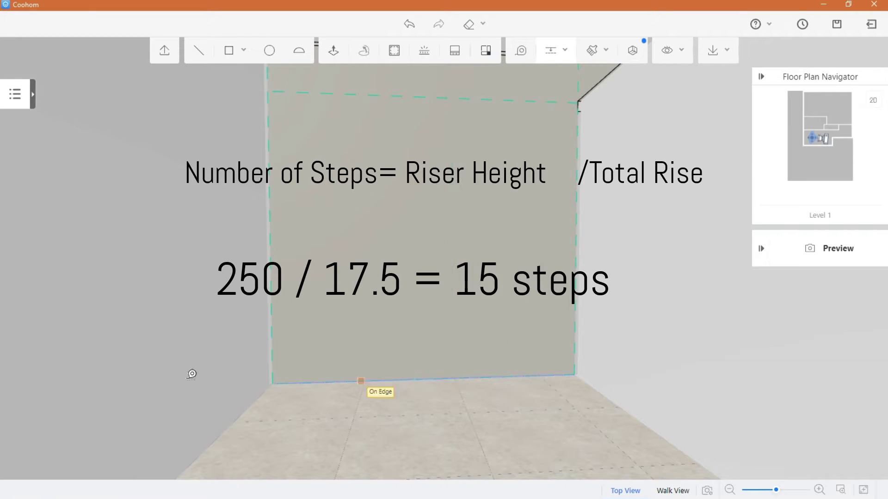
left_click_drag(510, 260, 488, 268)
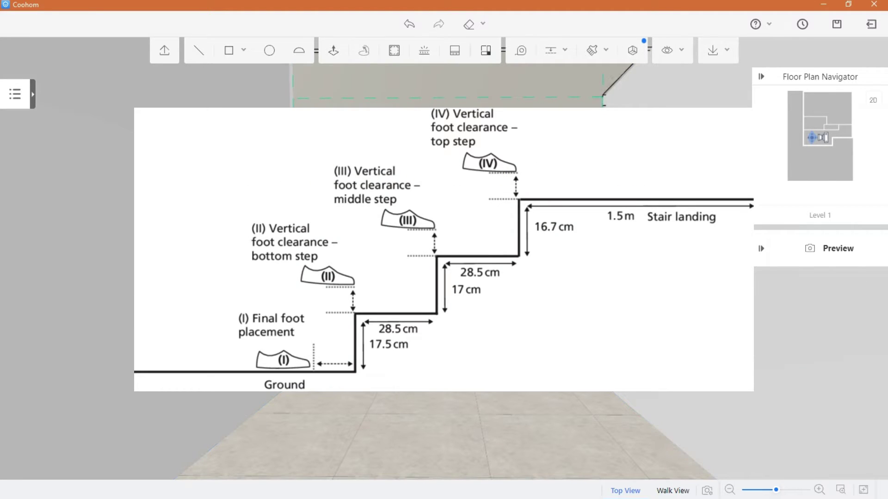
left_click_drag(486, 171, 533, 107)
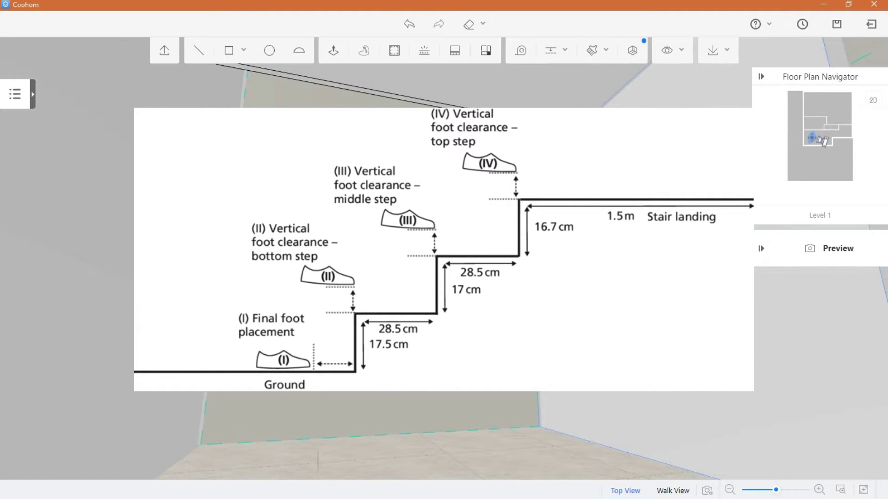
left_click_drag(555, 120, 547, 171)
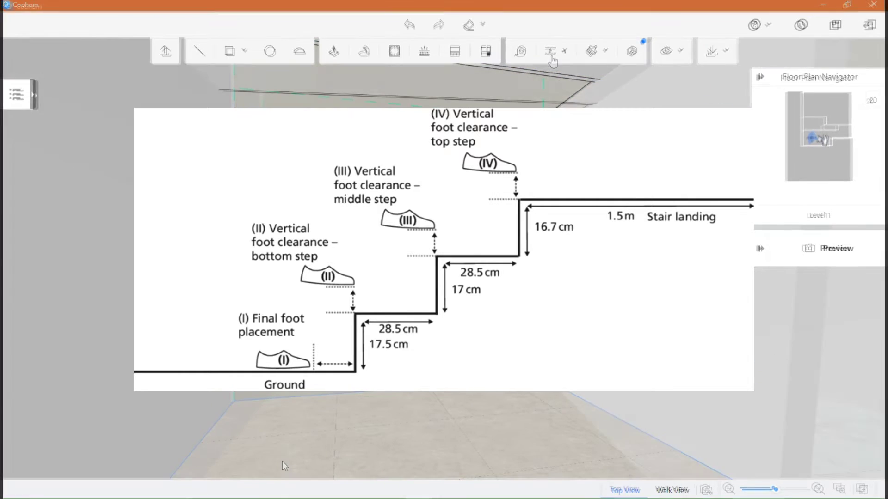
- Add a series of horizontal riser guides up the back wall from the floor edge, spaced 0.17 m apart
mouse_move(551, 55)
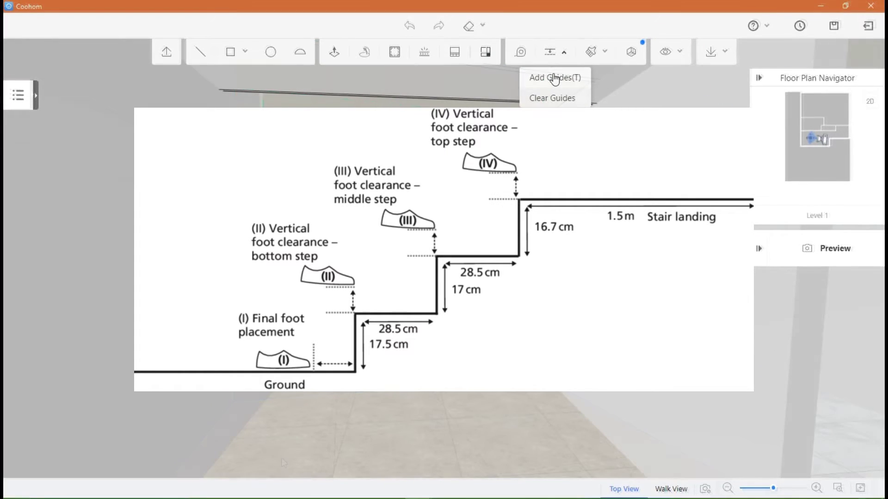
left_click(554, 77)
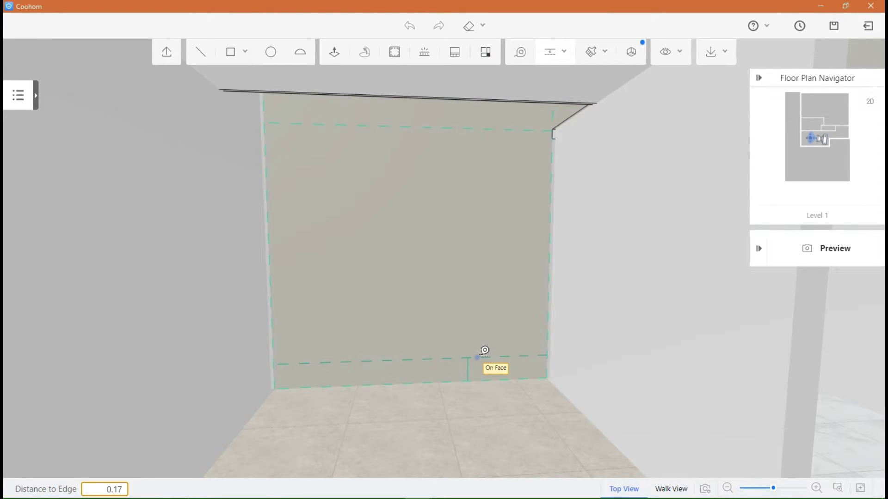
left_click(485, 351)
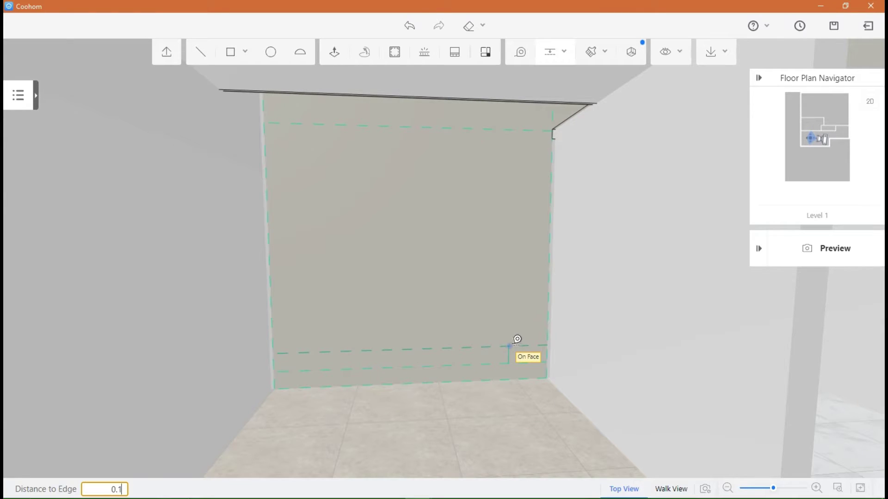
key("Return")
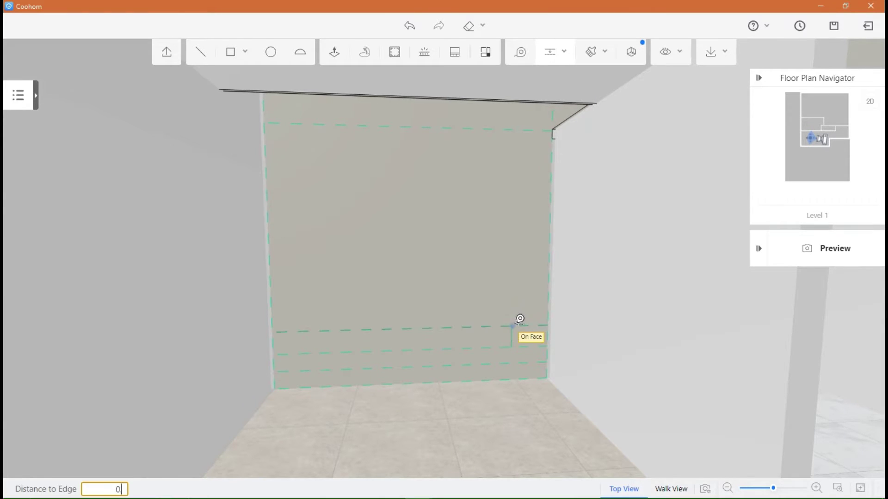
type("0.17")
key("Return")
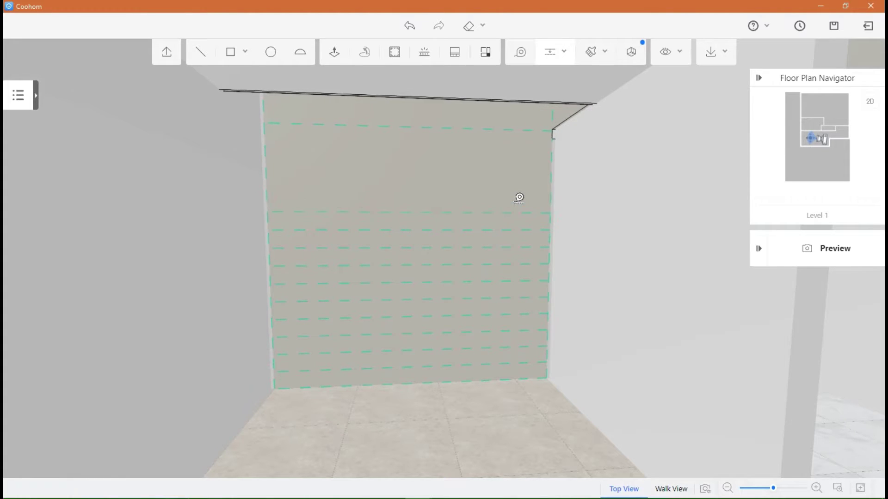
key("Return")
key("Return")
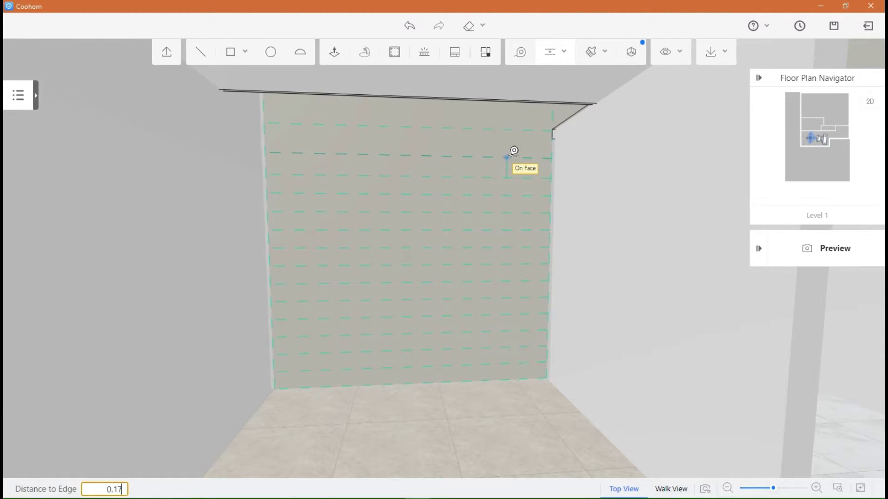
key("Return")
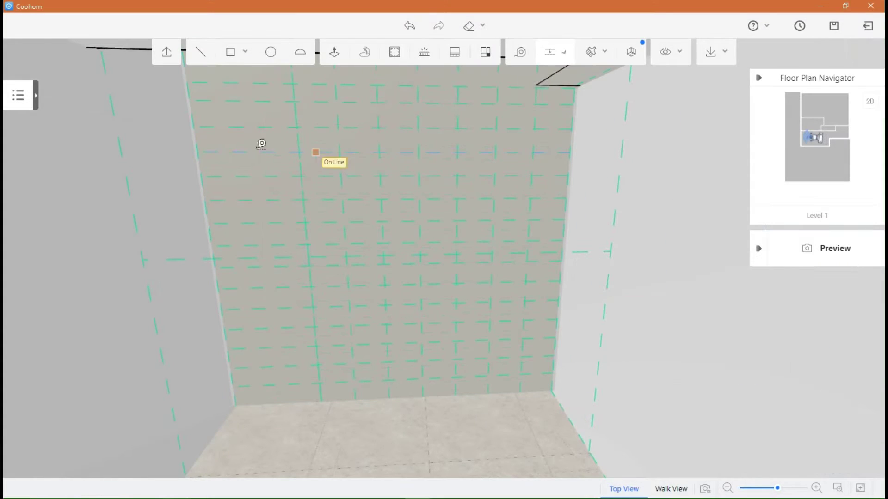
middle_click_drag(556, 385, 544, 391)
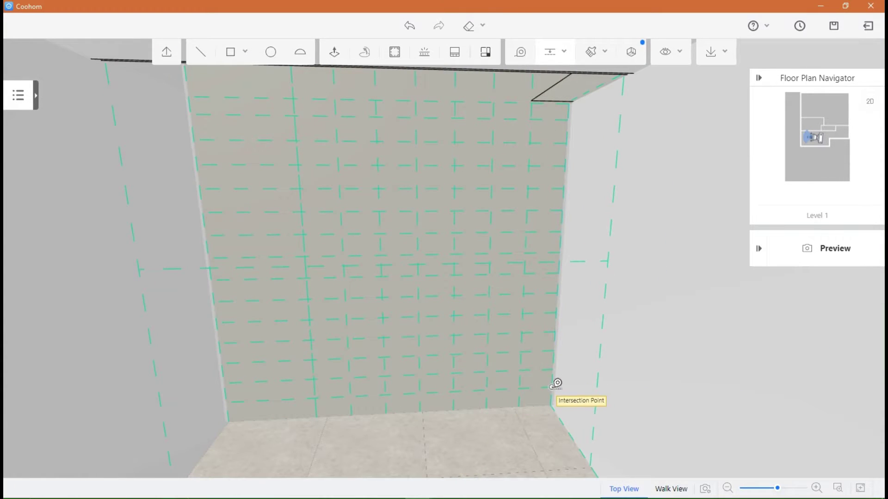
left_click(552, 387)
key("Escape")
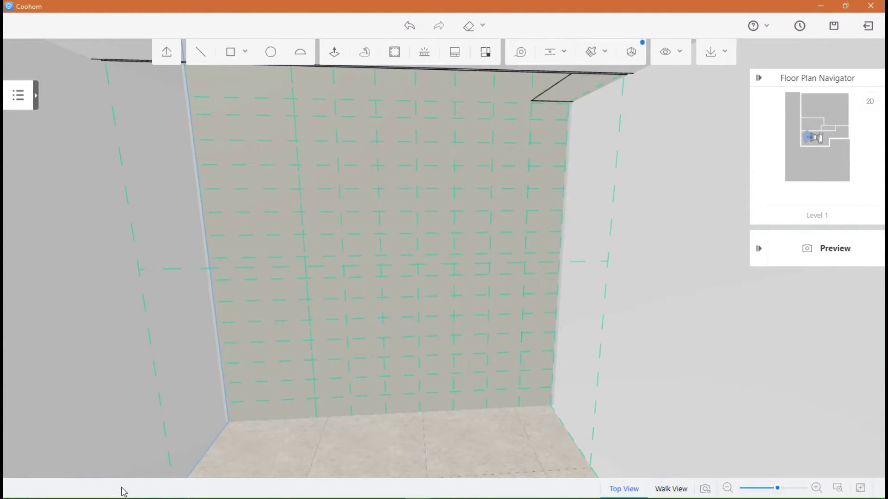
- Add a vertical guide on the back wall about 0.81 m from its left edge, reaching the floor
scroll(380, 386, "down", 5)
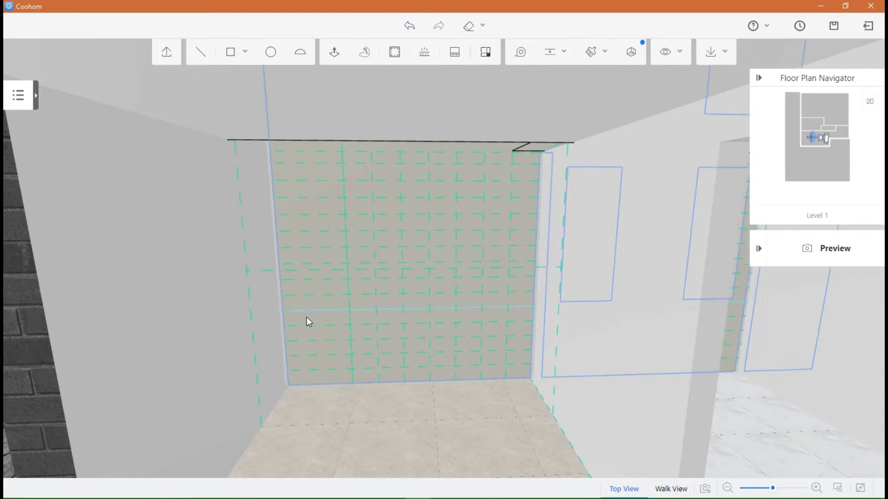
scroll(237, 337, "down", 3)
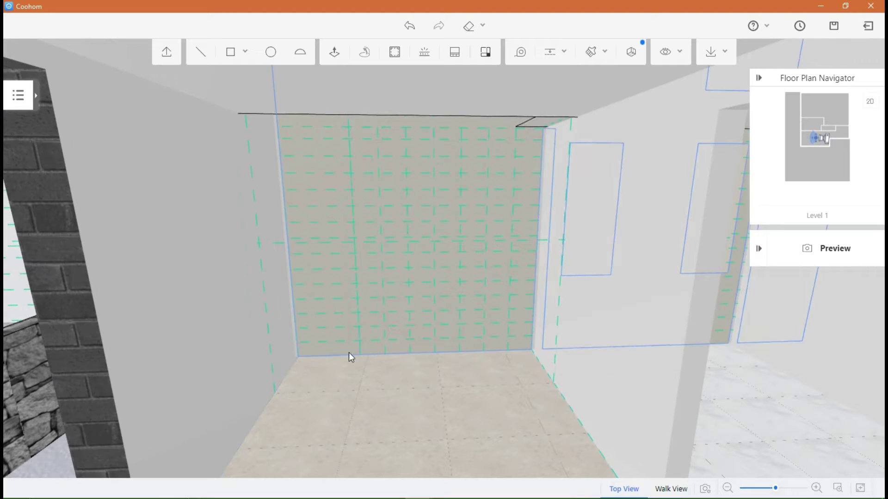
left_click_drag(578, 116, 478, 334)
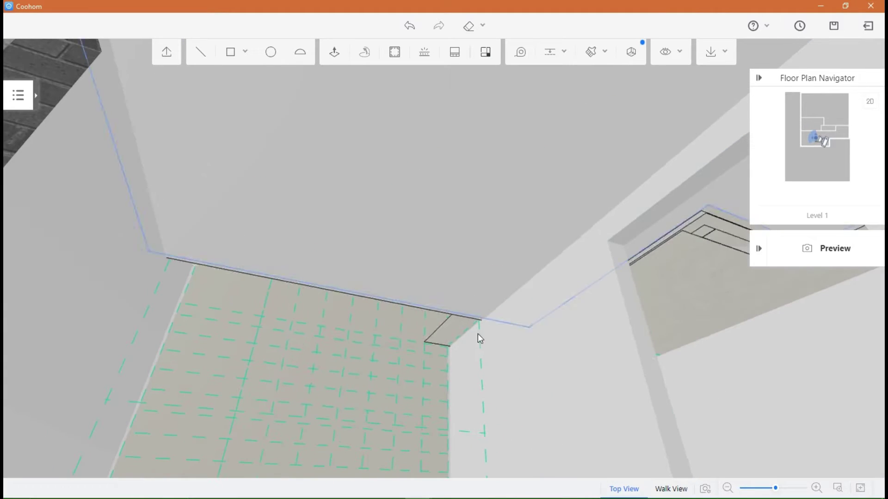
left_click(563, 55)
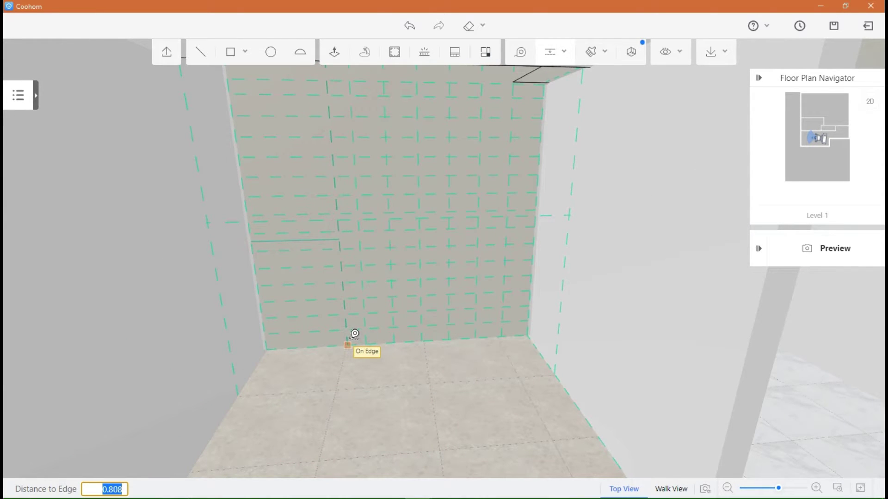
left_click(346, 344)
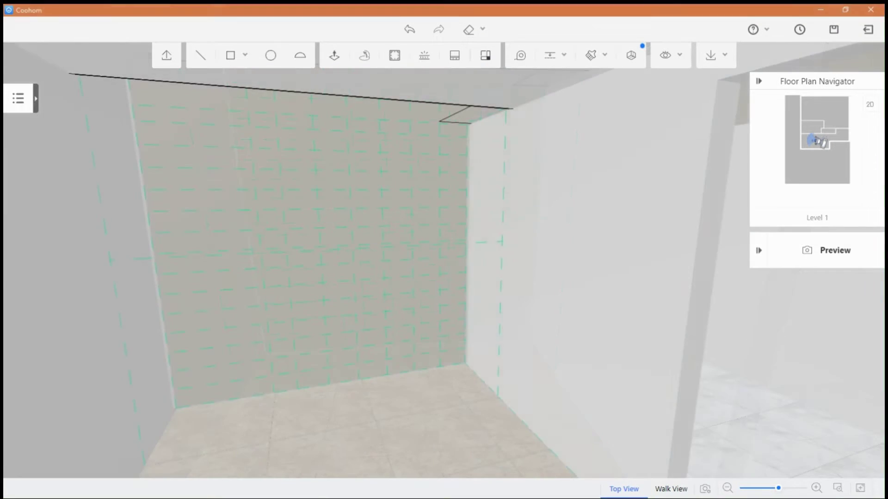
- Draw a thin rectangle about 0.294 by 0.095 m on the back wall, directly under the lower corner of the ceiling slab opening
middle_click_drag(447, 282, 451, 305)
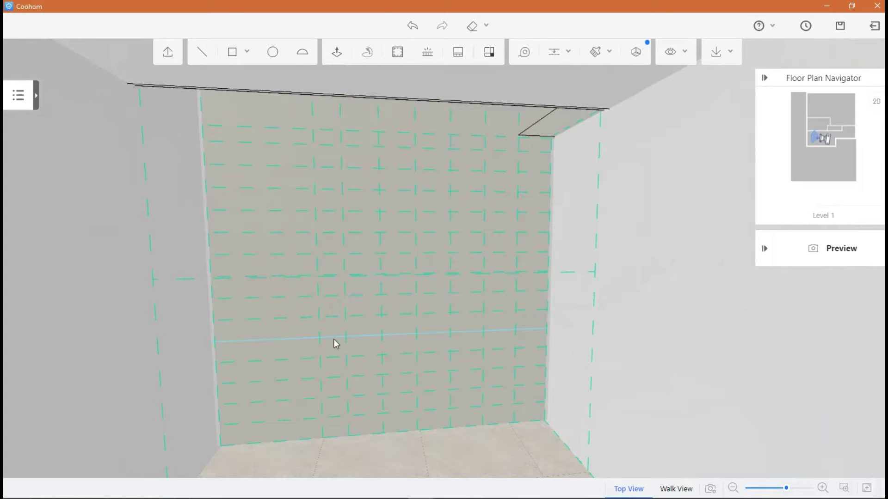
middle_click_drag(448, 199, 394, 264)
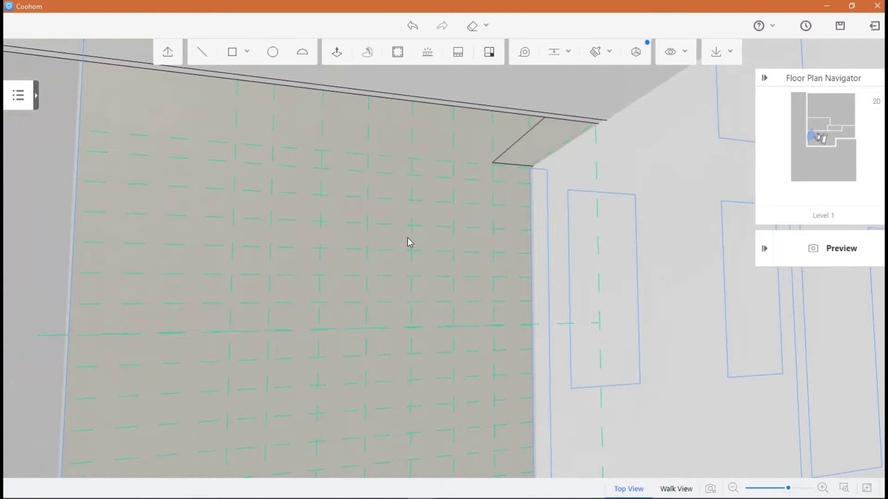
left_click(232, 51)
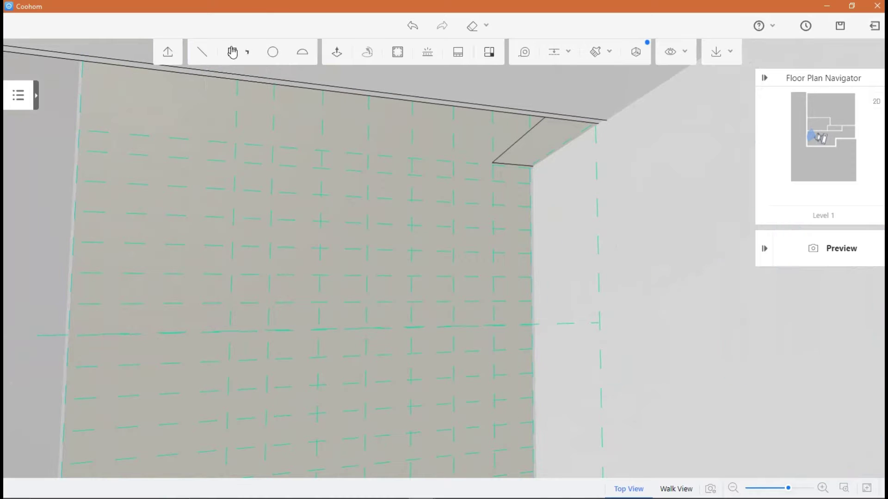
left_click(493, 163)
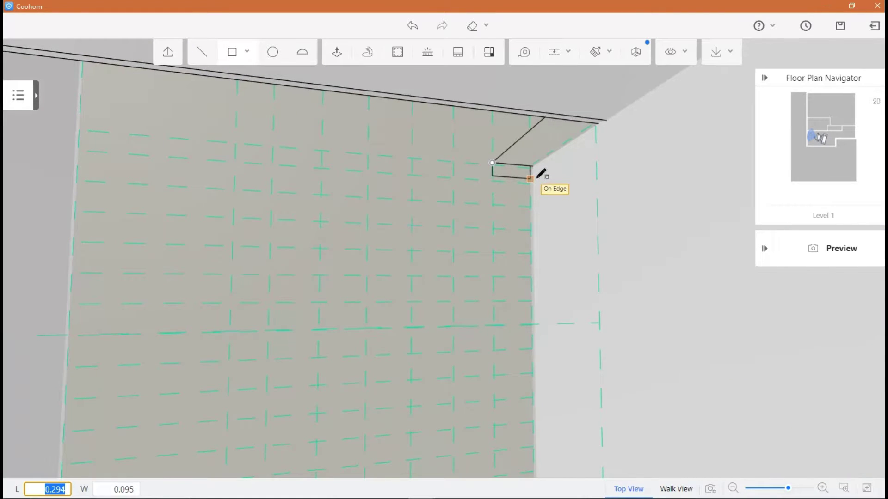
left_click(536, 174)
key("Escape")
- Extrude the thin rectangle away from the back wall to the near edge of the ceiling opening, forming the uppermost tread
left_click_drag(436, 256, 399, 253)
scroll(550, 252, "up", 1)
right_click_drag(551, 251, 542, 235)
left_click(345, 53)
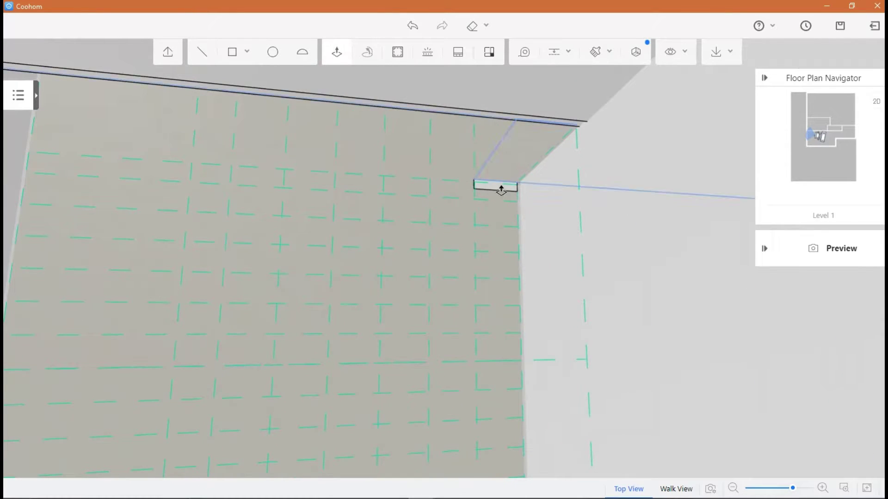
left_click(503, 193)
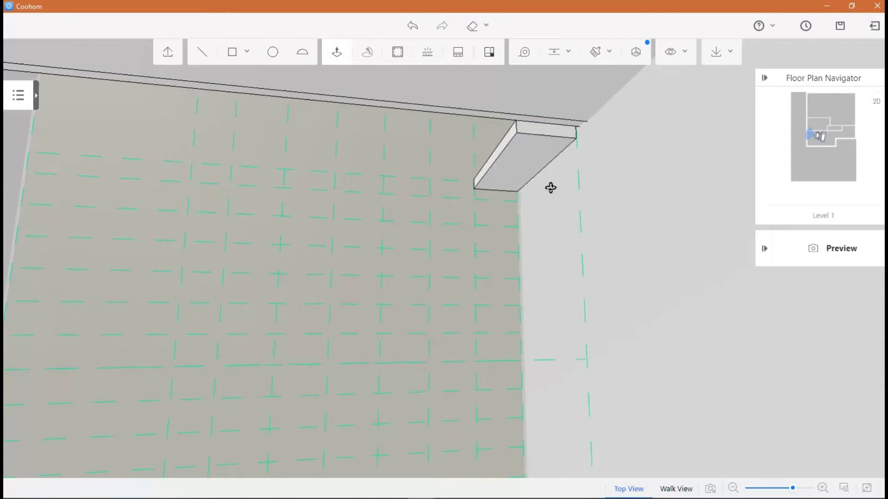
right_click_drag(551, 188, 522, 183)
key("Escape")
scroll(504, 191, "down", 2)
right_click_drag(461, 212, 432, 225)
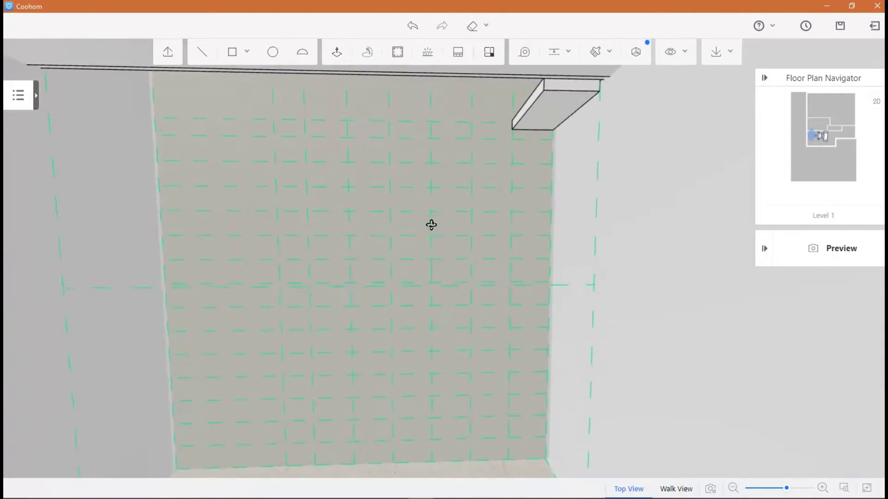
left_click_drag(431, 225, 436, 232)
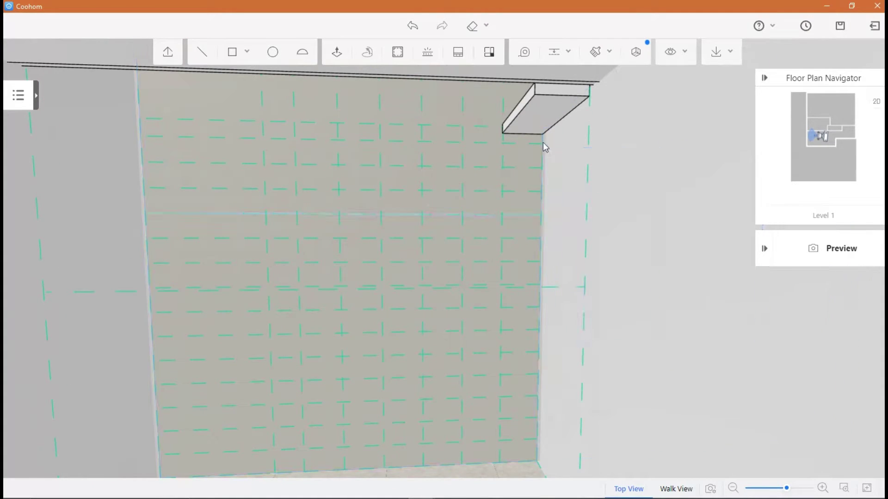
- Draw a full-width rectangle along the base of the back wall, from the floor up to the first riser guide
mouse_move(347, 331)
left_mouse_down()
mouse_move(380, 326)
mouse_move(358, 334)
left_mouse_up()
scroll(358, 334, "down", 5)
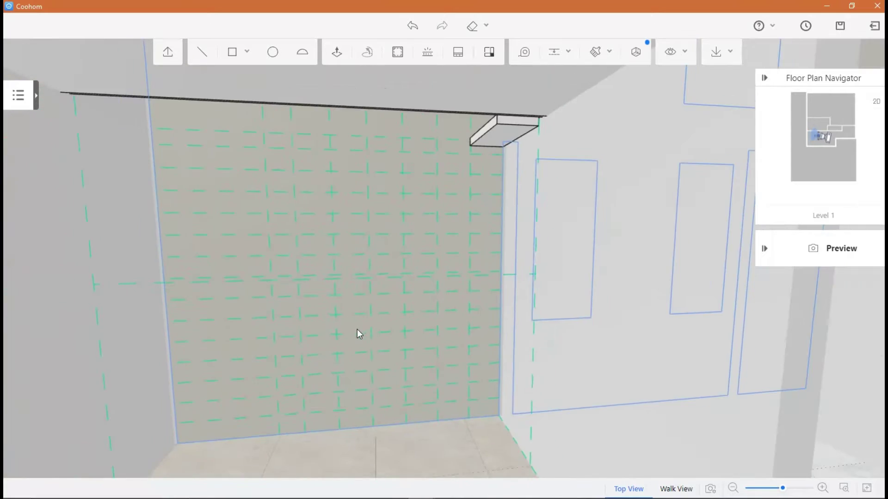
left_click_drag(379, 367, 373, 425)
scroll(380, 323, "down", 2)
scroll(379, 322, "up", 3)
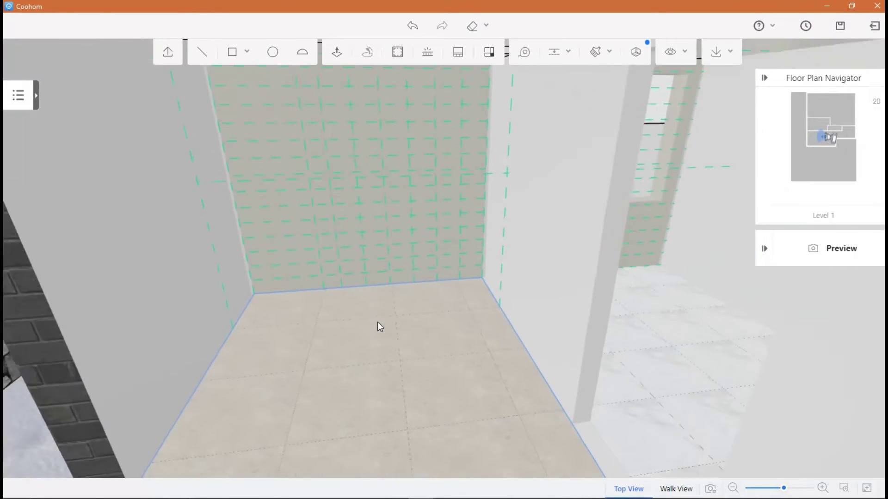
left_click_drag(378, 322, 416, 323)
scroll(422, 325, "up", 1)
mouse_move(379, 348)
left_mouse_down()
mouse_move(354, 347)
mouse_move(307, 304)
left_mouse_up()
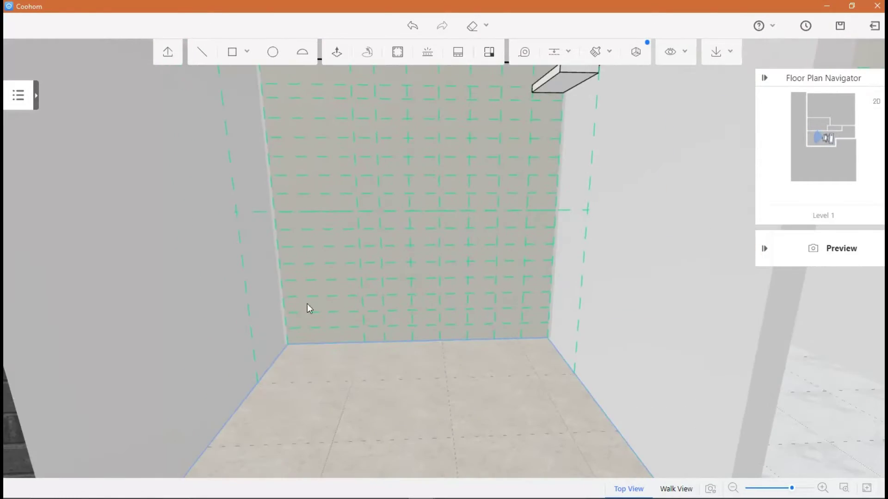
left_click(230, 53)
left_click(287, 339)
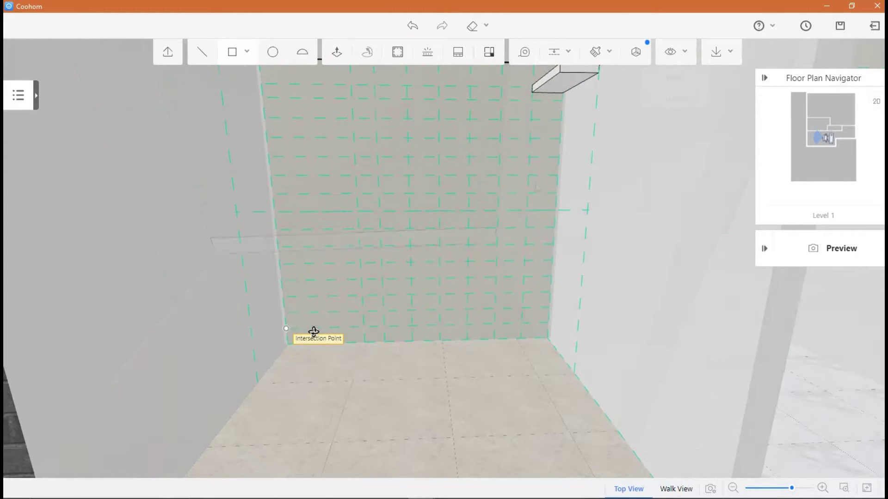
left_click(526, 335)
- Extrude the base rectangle forward across the stairwell floor to form the first step
middle_click_drag(528, 334, 567, 295)
left_click(337, 54)
left_click(308, 235)
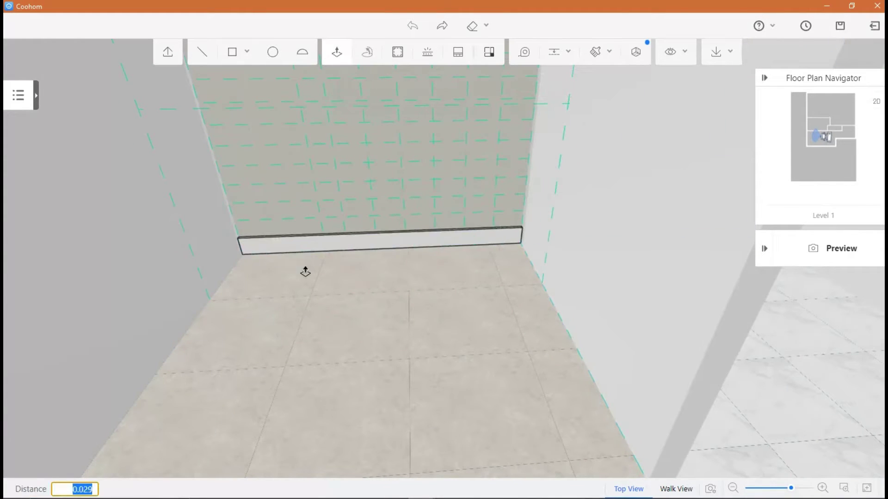
left_click(276, 428)
key("Escape")
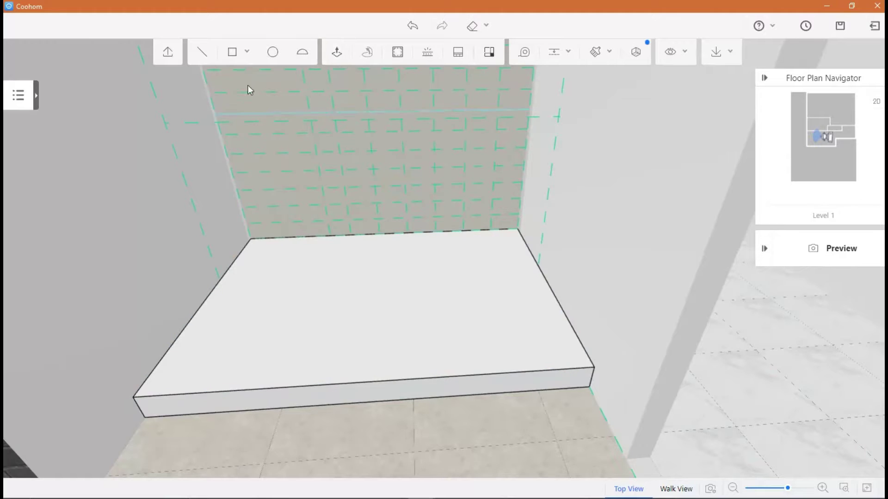
- Draw a full-width rectangle 0.17 m high on the back wall above the first step and extrude it forward about 1.6 m
left_click(237, 59)
left_click(246, 223)
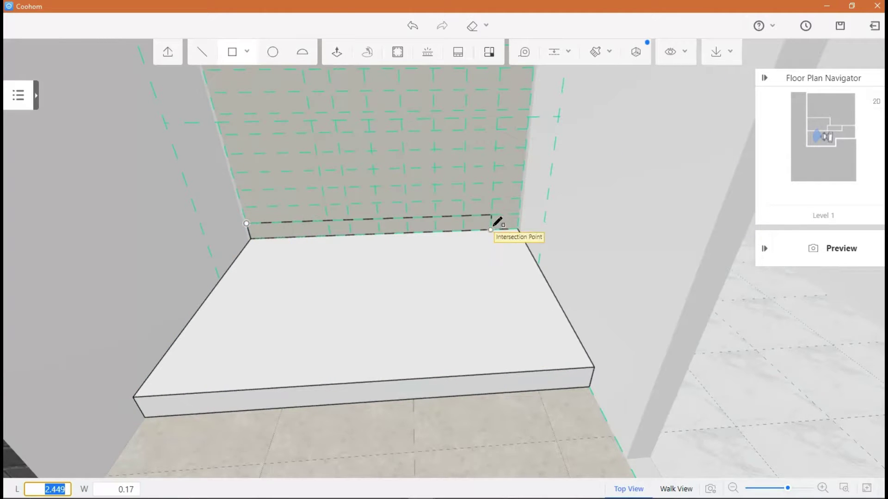
left_click(525, 224)
left_click(337, 52)
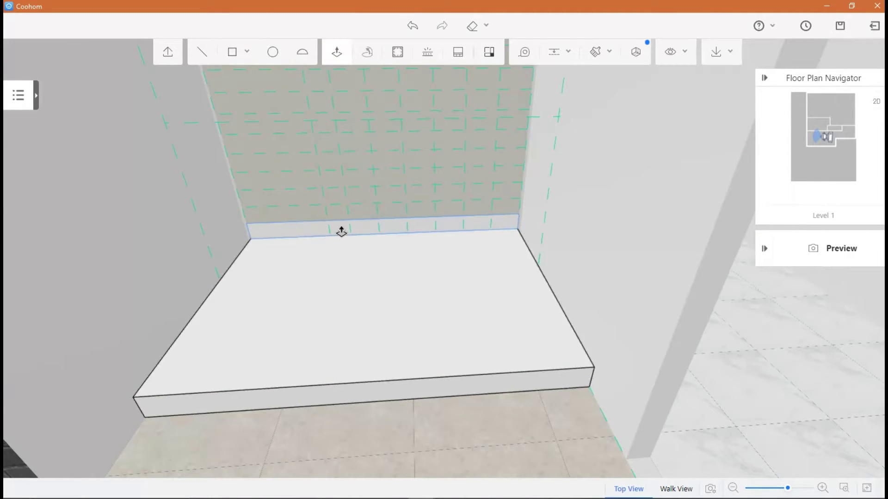
right_click_drag(342, 232, 347, 257)
left_click(348, 278)
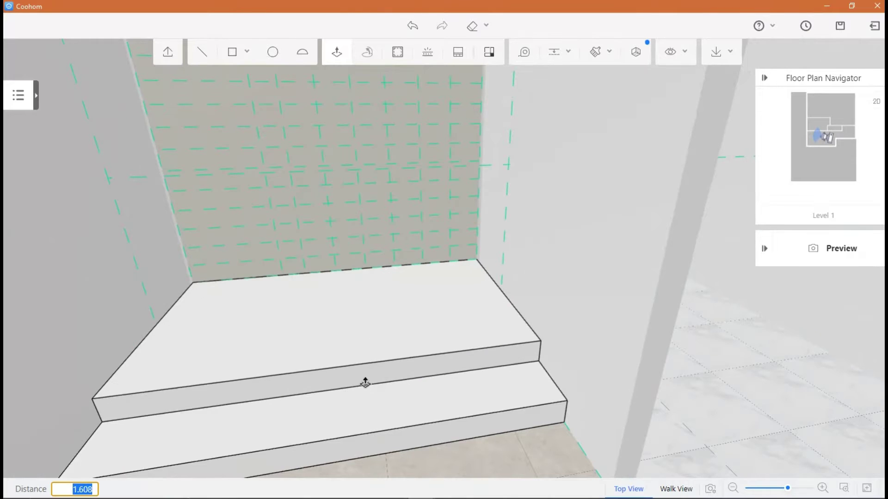
left_click(365, 390)
- Draw a rectangle on the top face of the second step, set slightly in from the right wall and the back wall
middle_click_drag(590, 271, 595, 289)
right_click_drag(467, 337, 537, 294)
middle_click_drag(277, 291, 202, 299)
right_click_drag(203, 277, 210, 176)
middle_click_drag(211, 178, 233, 200)
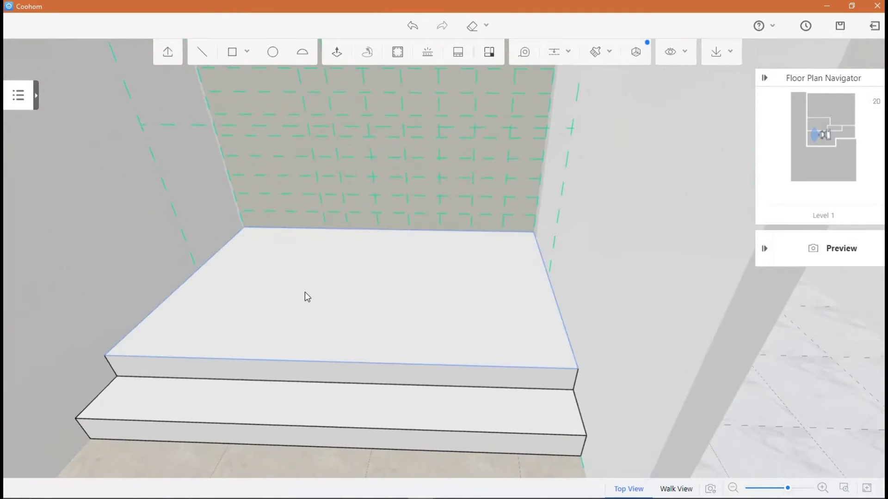
left_click(232, 52)
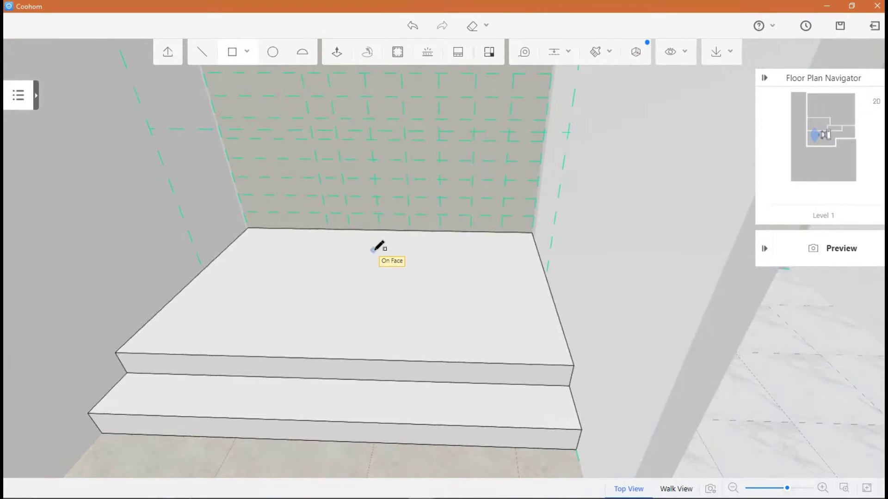
right_click_drag(373, 251, 363, 257)
left_click(354, 261)
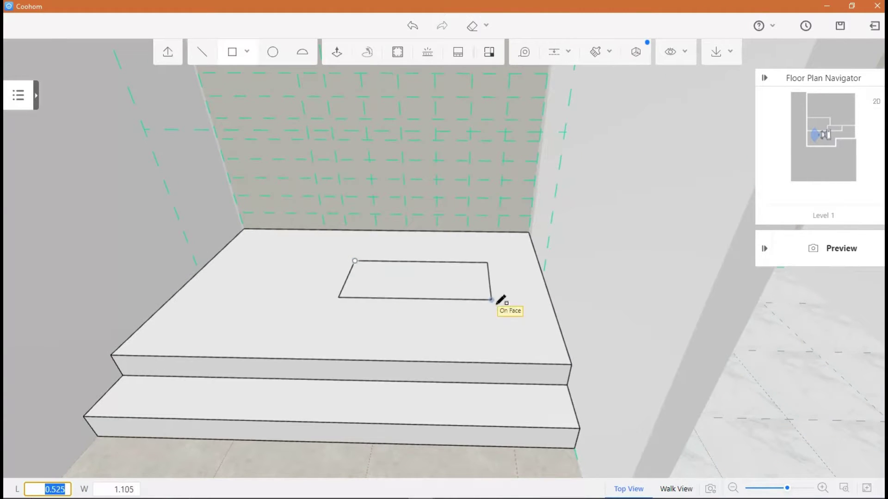
left_click(539, 325)
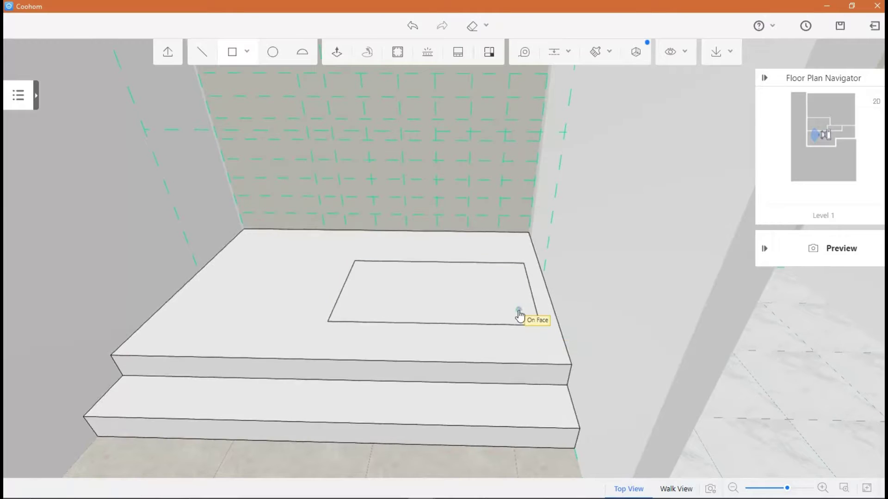
key("Escape")
- Sink the rectangle on the second step about 0.155 m into a recess and extend its rear side toward the back wall
left_click_drag(263, 371, 228, 396)
right_click_drag(228, 396, 272, 350)
middle_click_drag(367, 74, 256, 314)
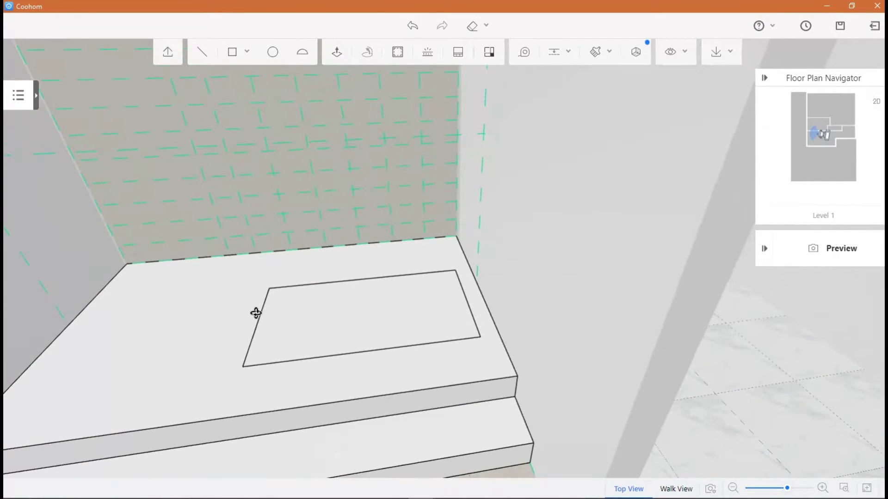
left_click(396, 329)
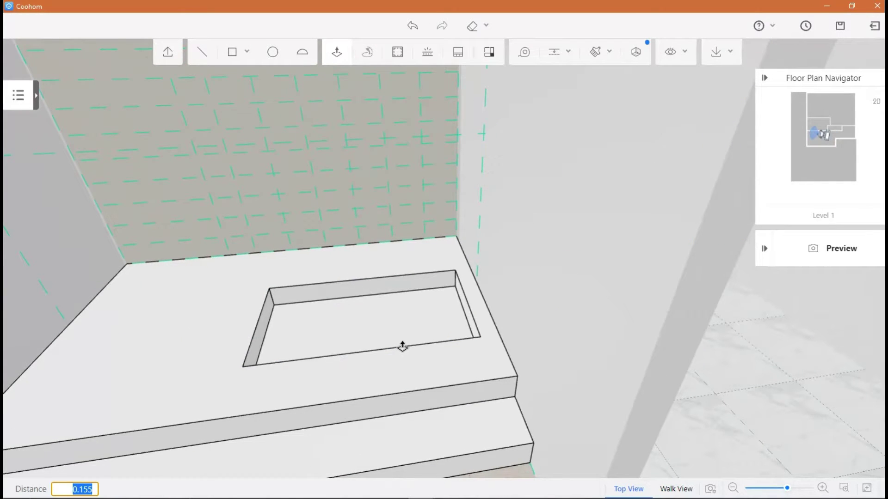
left_click(377, 269)
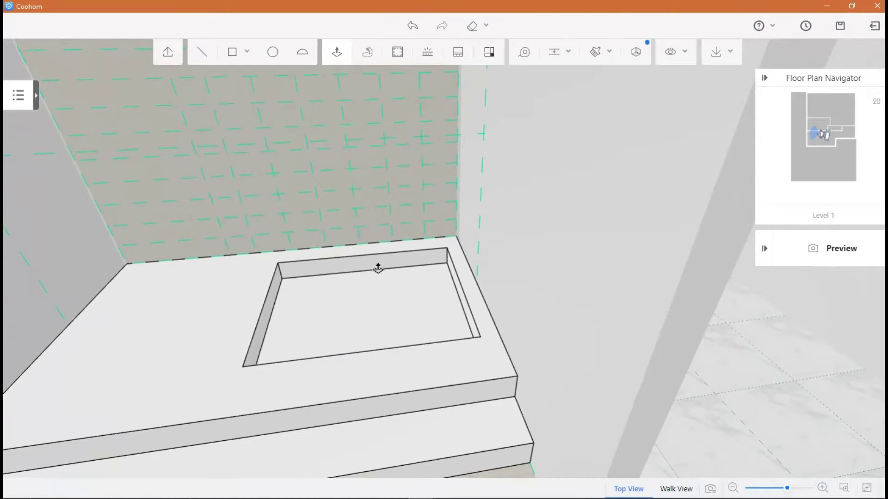
scroll(378, 269, "down", 3)
key("Escape")
- Draw a rectangle about 0.094 by 0.789 m on the back wall above the second step, from the left corner to the first vertical guide
middle_click_drag(139, 249, 422, 367)
scroll(421, 363, "down", 1)
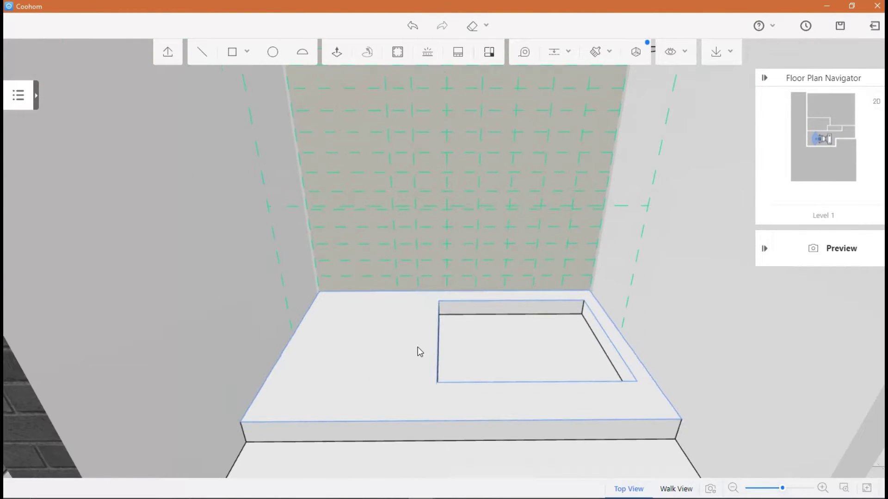
left_click(232, 53)
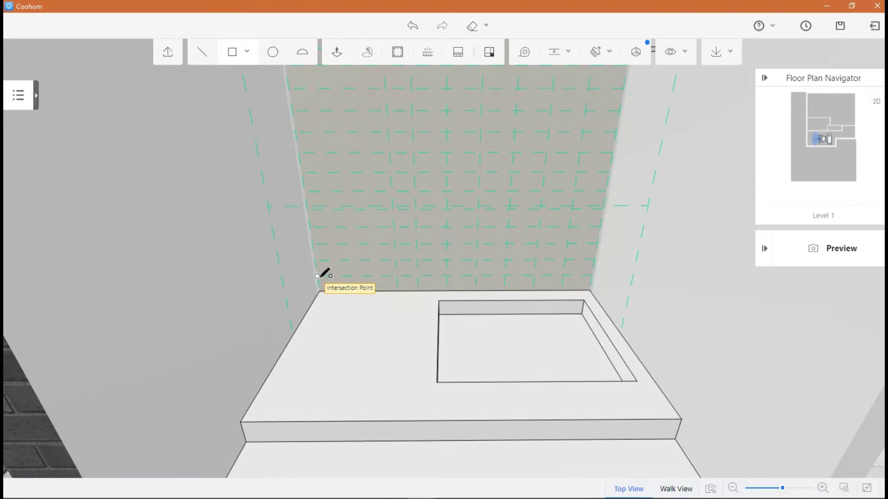
left_click(318, 276)
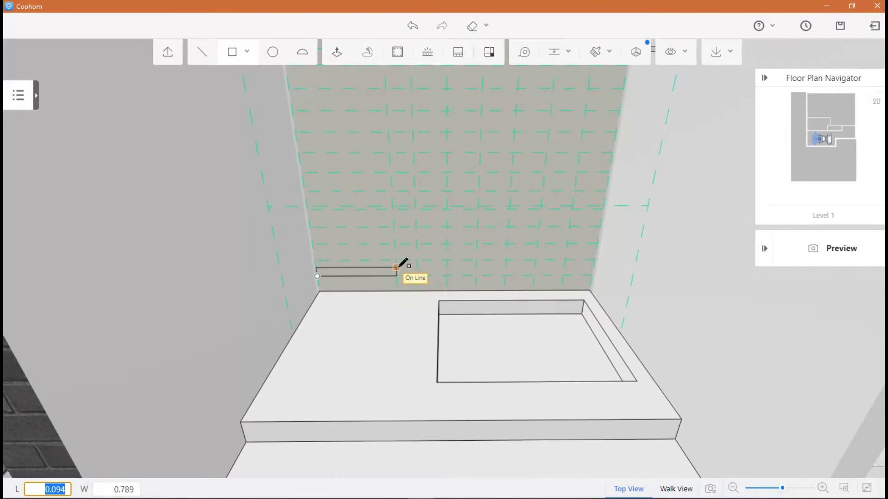
left_click(397, 267)
- Extrude the new rectangle forward over the second step as a floating tread and widen it to the next vertical guide
left_click(340, 59)
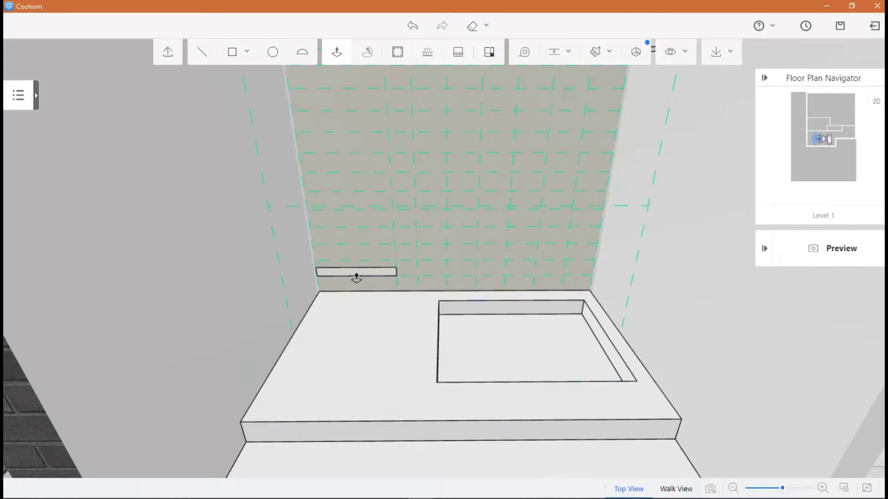
left_click(359, 277)
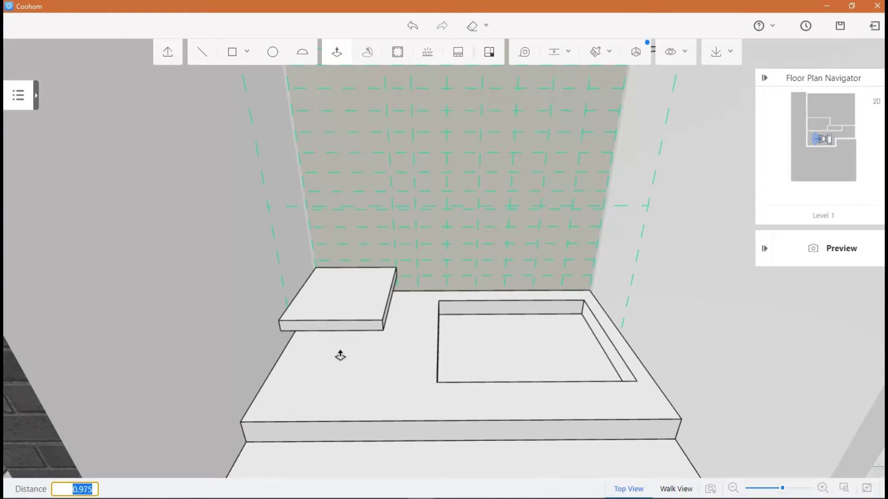
left_click(335, 379)
mouse_move(336, 380)
middle_mouse_down()
mouse_move(460, 399)
mouse_move(451, 341)
mouse_move(369, 313)
mouse_move(367, 258)
middle_mouse_up()
left_click(486, 390)
- Draw a rectangle about 0.068 by 0.789 m on the back wall above the floating tread and extrude it forward as another tread
left_click(242, 61)
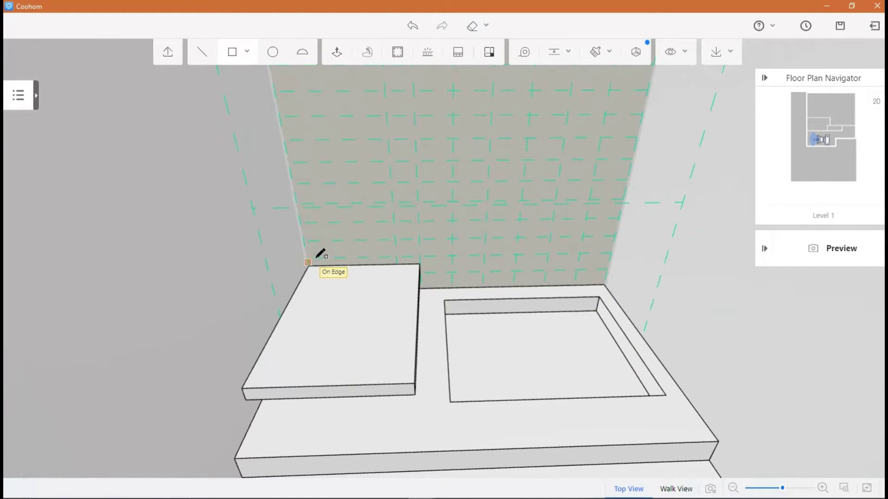
right_click_drag(385, 289, 367, 257)
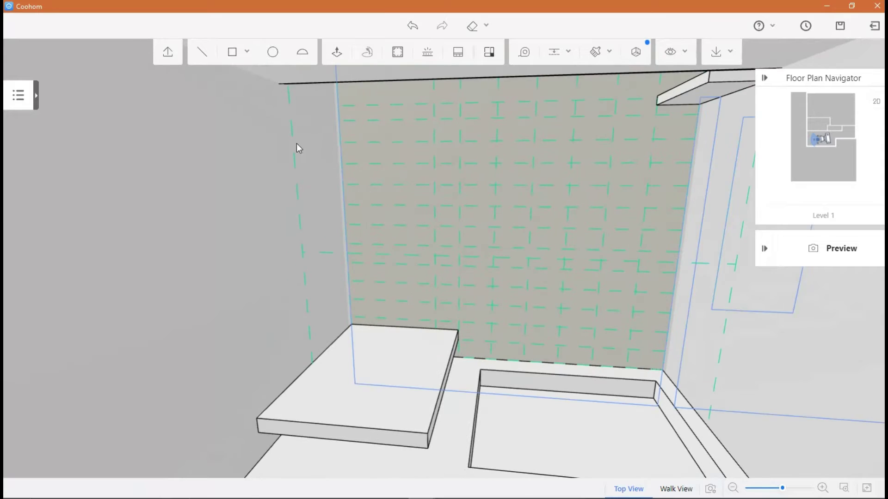
left_click(359, 317)
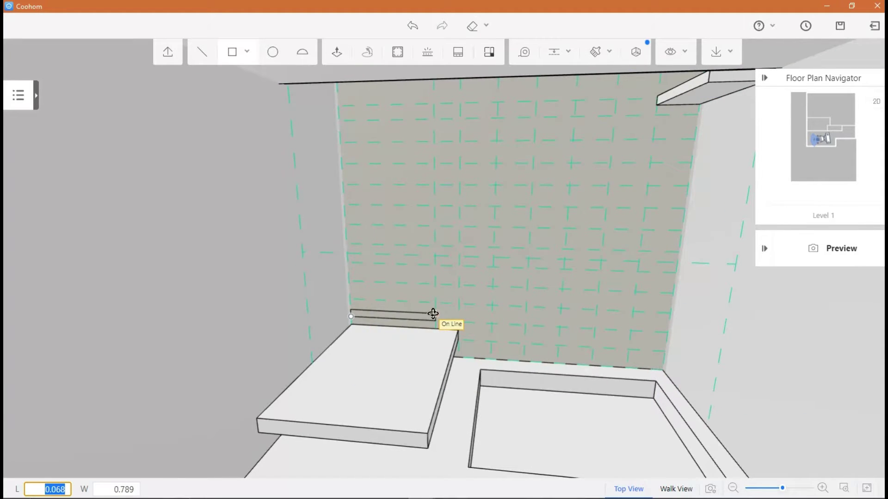
left_click(407, 322)
left_click(359, 392)
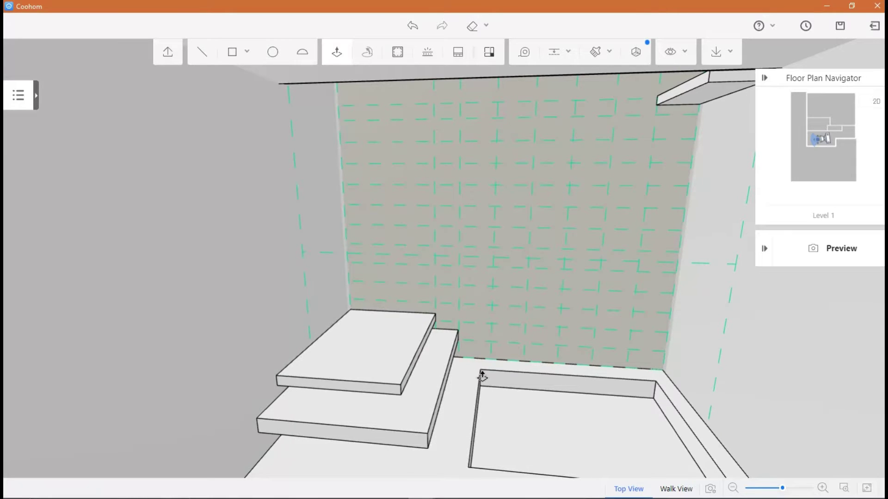
- Widen the upper floating tread by about 0.208 m to the next vertical guide
scroll(329, 244, "down", 2)
right_click_drag(328, 243, 416, 374)
scroll(406, 369, "up", 4)
key("Escape")
left_click_drag(406, 373, 323, 103)
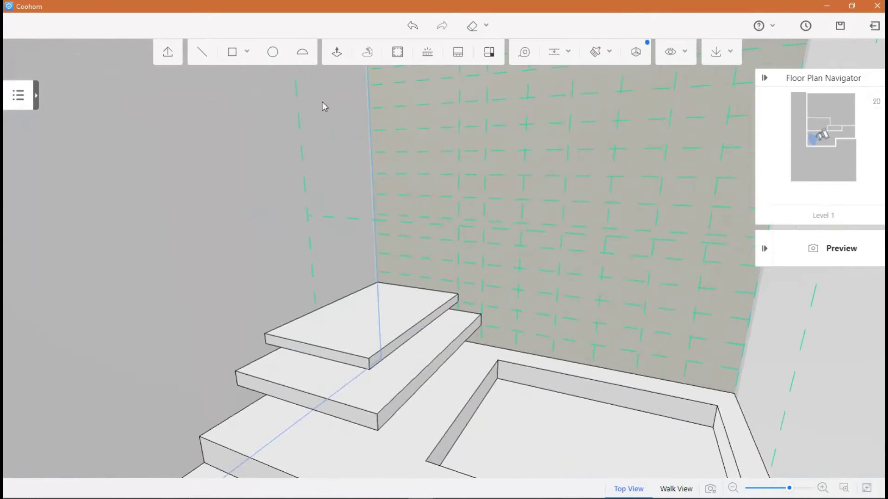
left_click(336, 52)
left_click(377, 362)
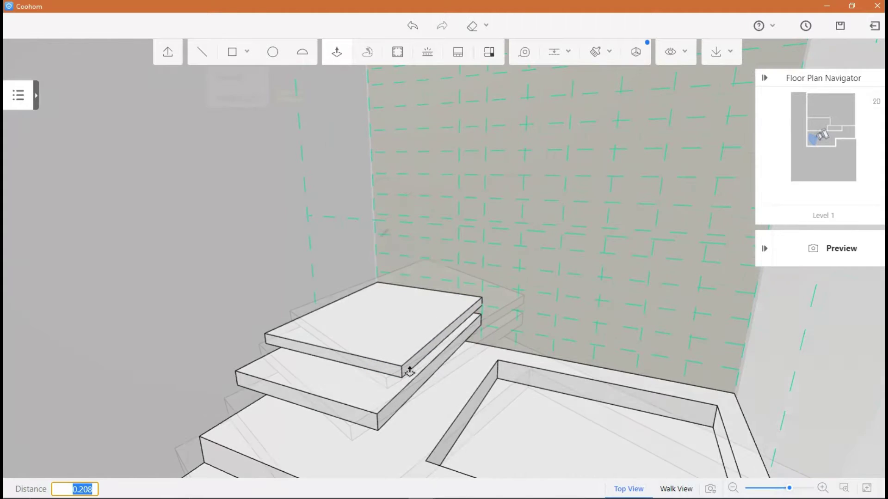
- Draw a rectangle about 0.057 by 0.789 m on the back wall and extrude it into a third floating tread, widened to the next guide
left_click(426, 247)
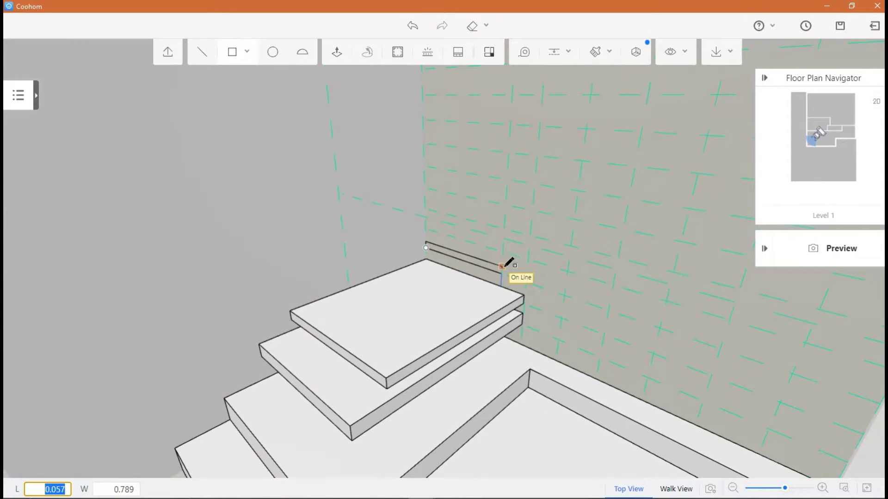
left_click(501, 267)
left_click(337, 53)
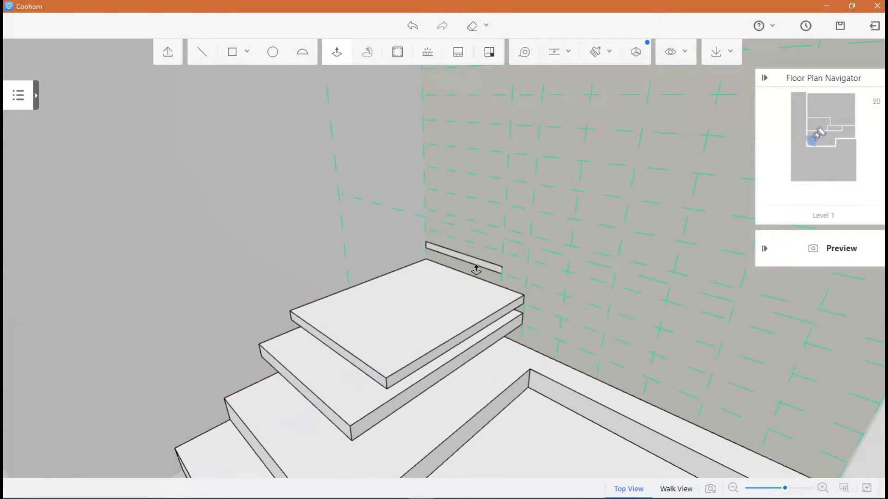
left_click(475, 268)
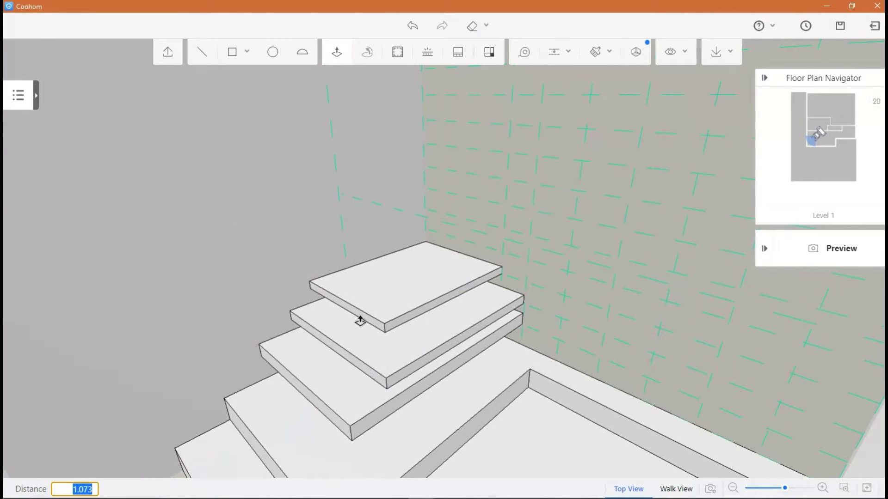
left_click(430, 336)
mouse_move(361, 345)
right_mouse_down()
mouse_move(376, 353)
mouse_move(377, 370)
right_mouse_up()
- Draw a thin rectangle on the back wall above the third floating tread and extrude it into a fourth, equally wide tread
left_click(239, 52)
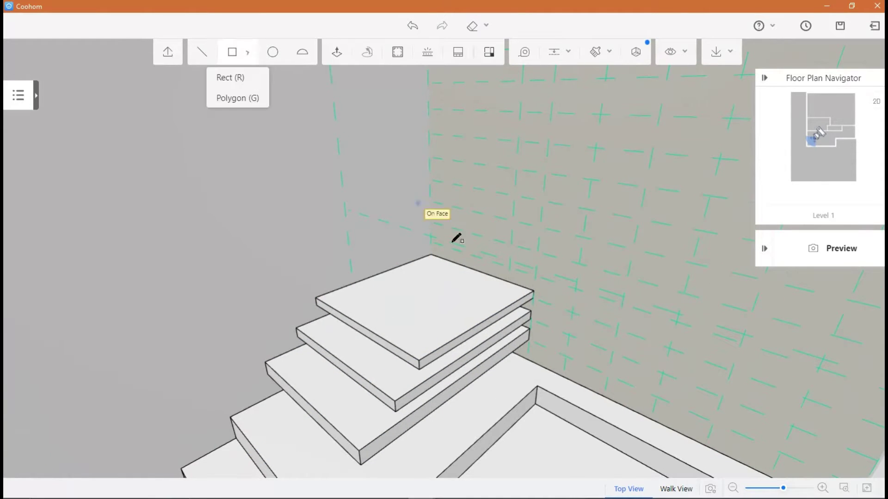
scroll(437, 254, "up", 2)
right_click_drag(441, 254, 433, 309)
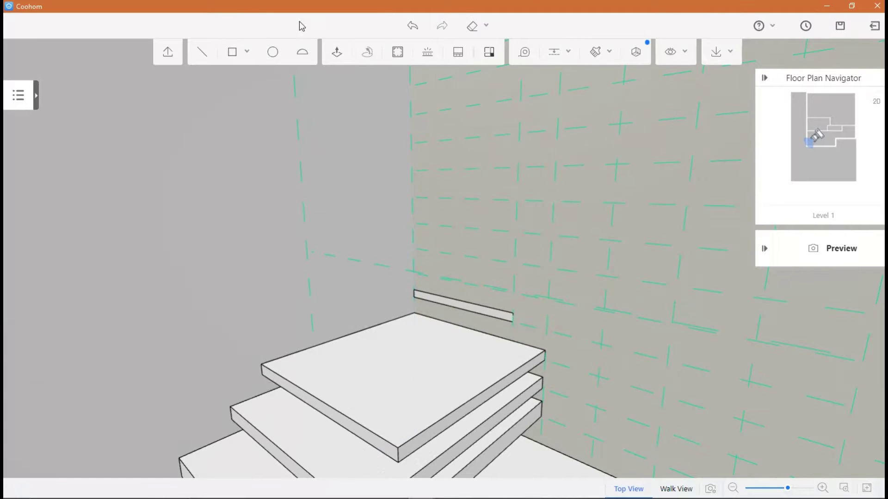
left_click(495, 320)
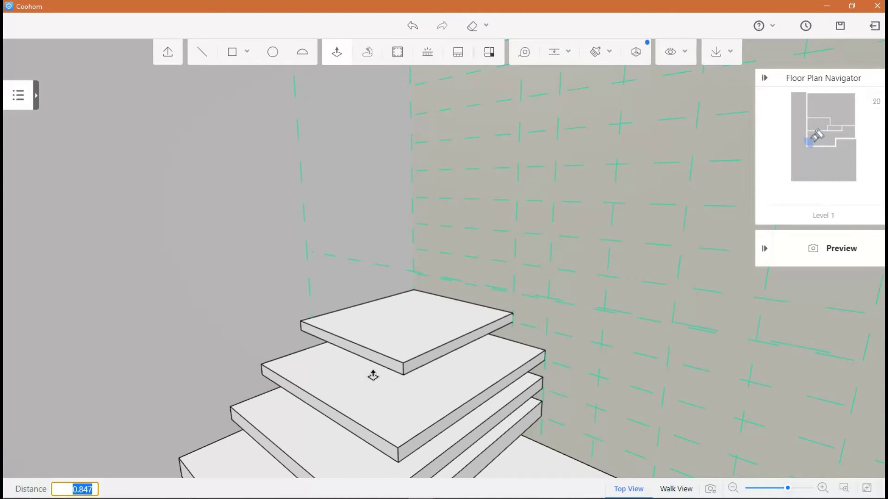
left_click(434, 362)
left_click(472, 377)
scroll(425, 383, "down", 5)
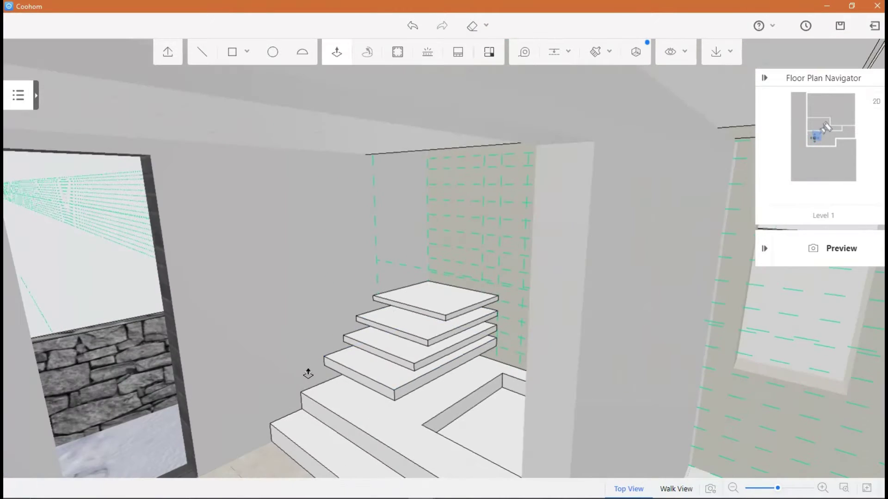
- Draw a rectangle over the lower half of the second base step's riser and push it inward, leaving an overhanging slab
right_click_drag(307, 372, 381, 373)
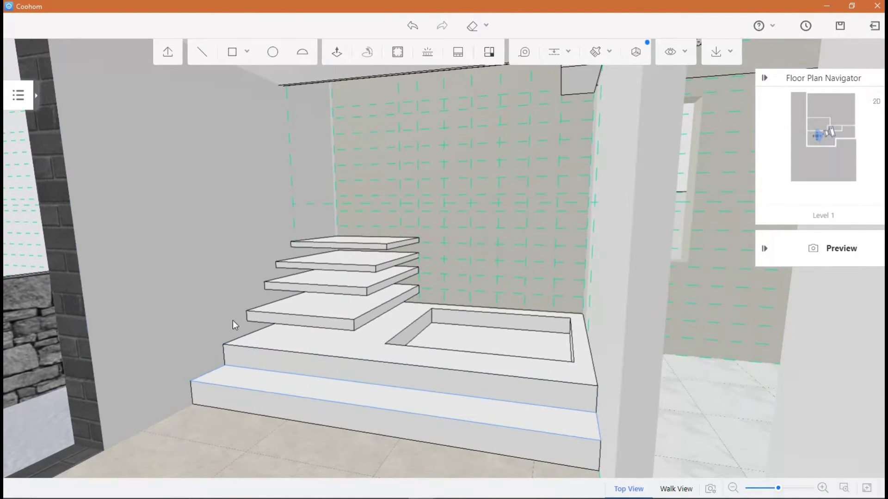
left_click(234, 56)
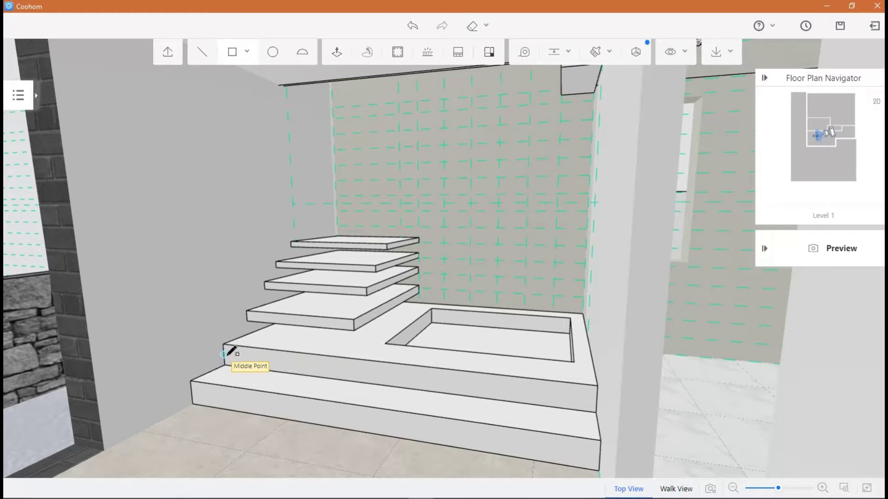
left_click(596, 413)
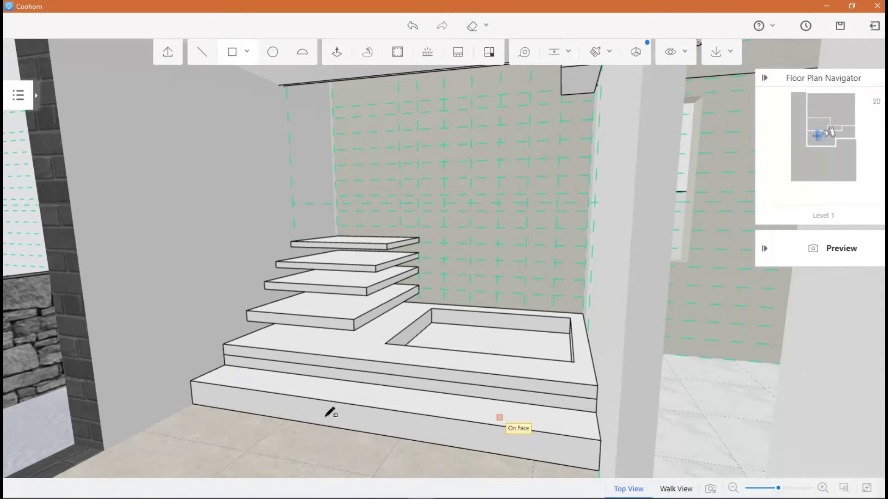
key("Escape")
left_click(337, 54)
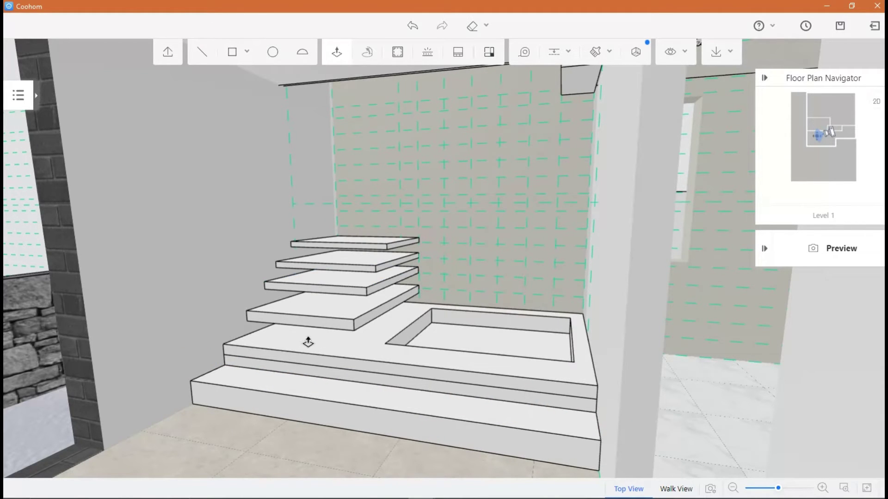
left_click(270, 375)
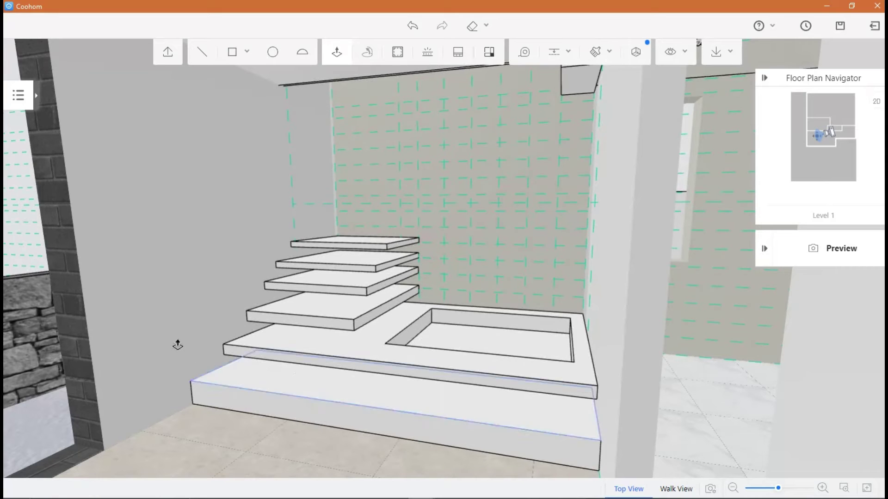
key("Escape")
- Draw a thin strip along the bottom of the first base step's riser and push it inward beneath the step
scroll(213, 291, "up", 2)
right_click_drag(190, 372, 259, 351)
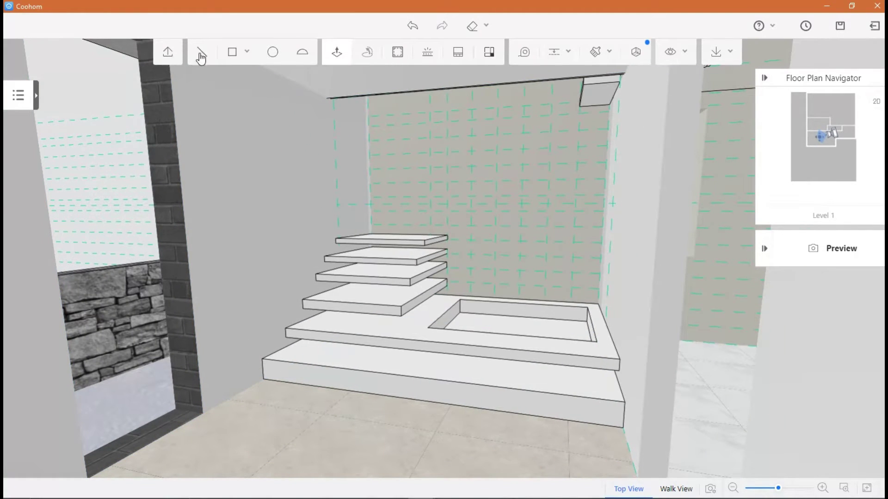
left_click(247, 52)
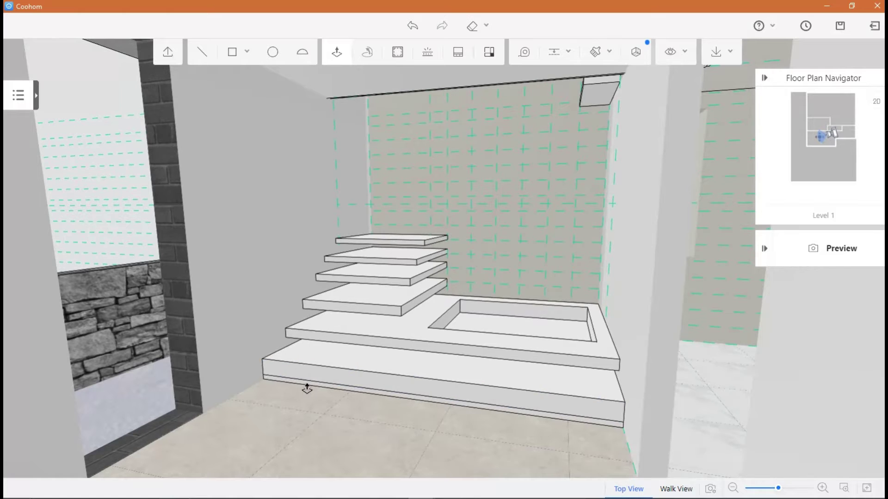
scroll(304, 393, "up", 2)
middle_click_drag(277, 412, 291, 379)
scroll(346, 325, "up", 1)
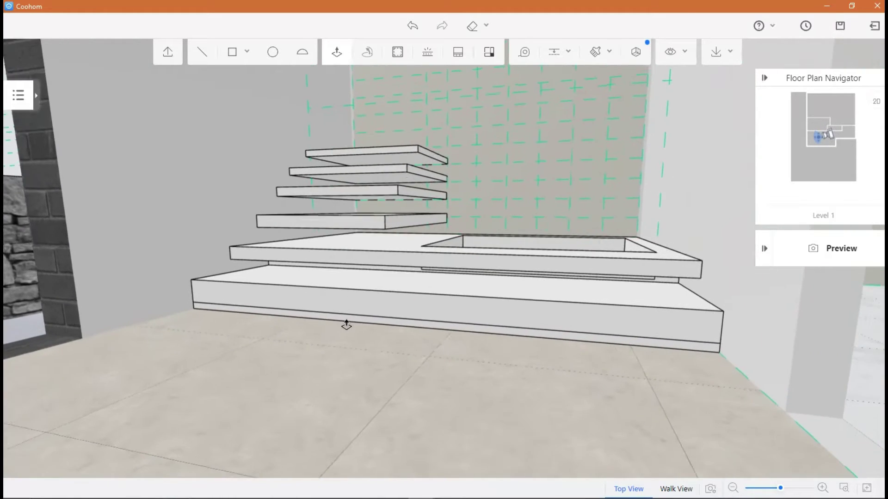
scroll(346, 328, "up", 2)
left_click(345, 345)
left_click(368, 341)
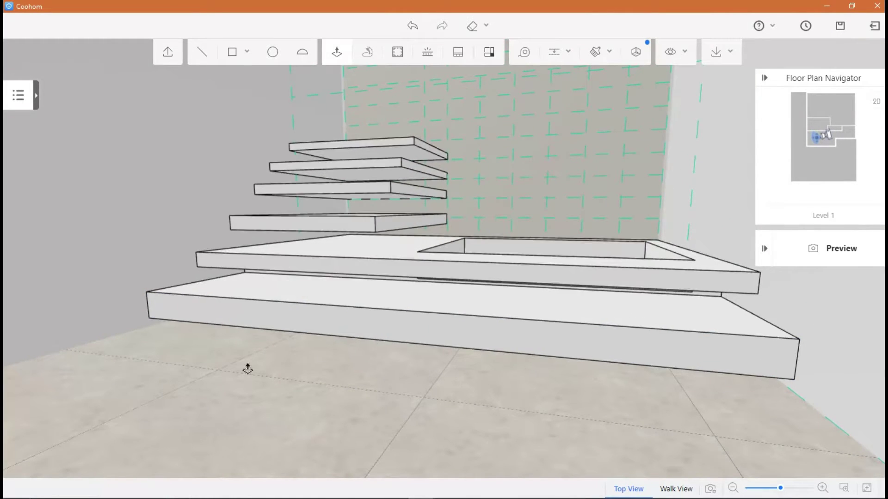
key("Escape")
- Draw a rectangle about 0.05 by 0.789 m on the back wall above the fourth floating tread, ending at the first vertical guide
middle_click_drag(103, 143, 115, 165)
scroll(183, 196, "down", 3)
scroll(184, 199, "up", 2)
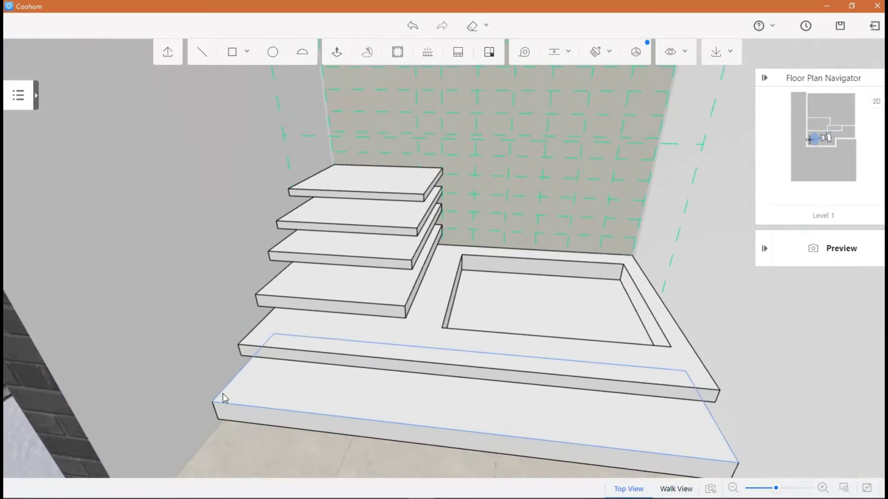
mouse_move(225, 398)
right_mouse_down()
mouse_move(207, 361)
mouse_move(200, 367)
mouse_move(208, 298)
mouse_move(278, 307)
mouse_move(204, 309)
mouse_move(272, 307)
right_mouse_up()
right_click_drag(272, 307, 279, 294)
left_click(233, 52)
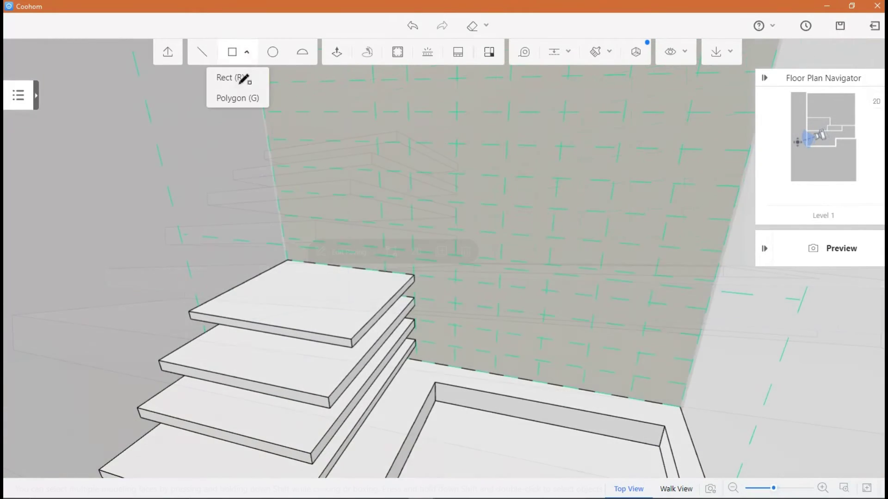
left_click(284, 238)
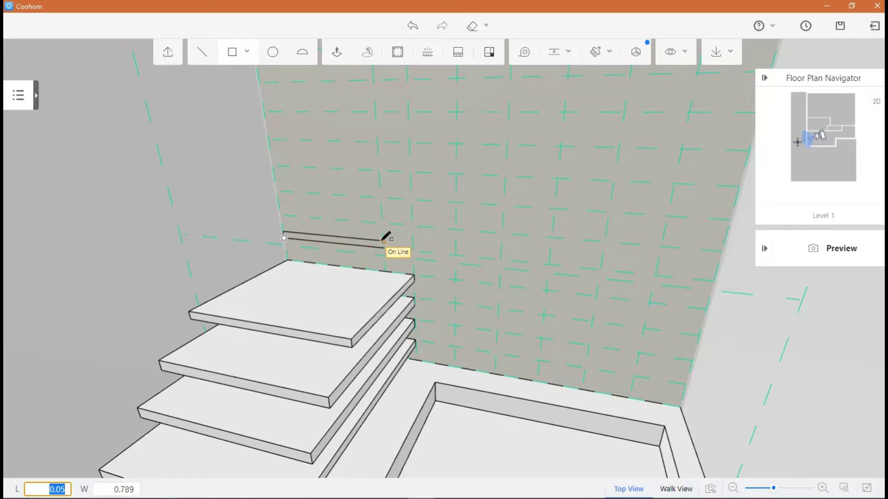
left_click(383, 241)
- Extrude the new rectangle forward as the fifth floating tread and widen it by about 0.205 m to the next vertical guide
right_click_drag(343, 291, 340, 280)
scroll(340, 280, "up", 2)
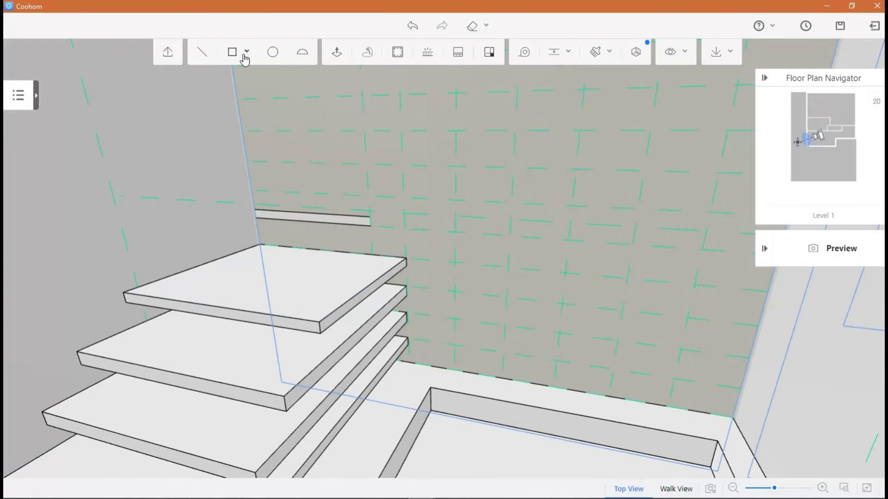
left_click(329, 223)
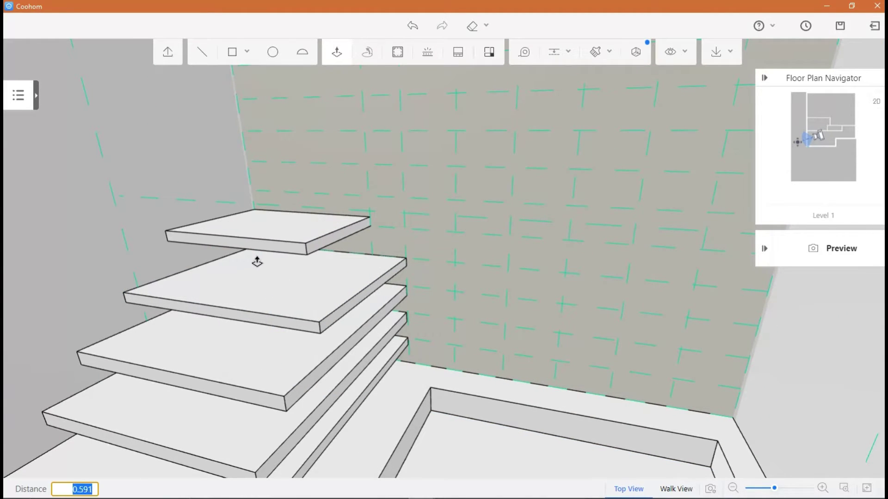
left_click(310, 252)
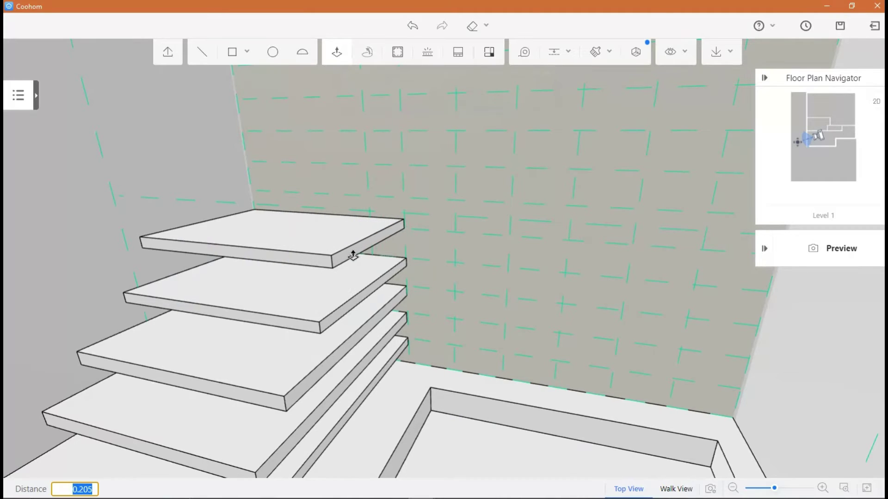
left_click(353, 255)
- Shift the fifth floating tread down so that its upper face lines up with the horizontal guide on the back wall
mouse_move(353, 256)
middle_mouse_down()
mouse_move(341, 287)
mouse_move(345, 260)
middle_mouse_up()
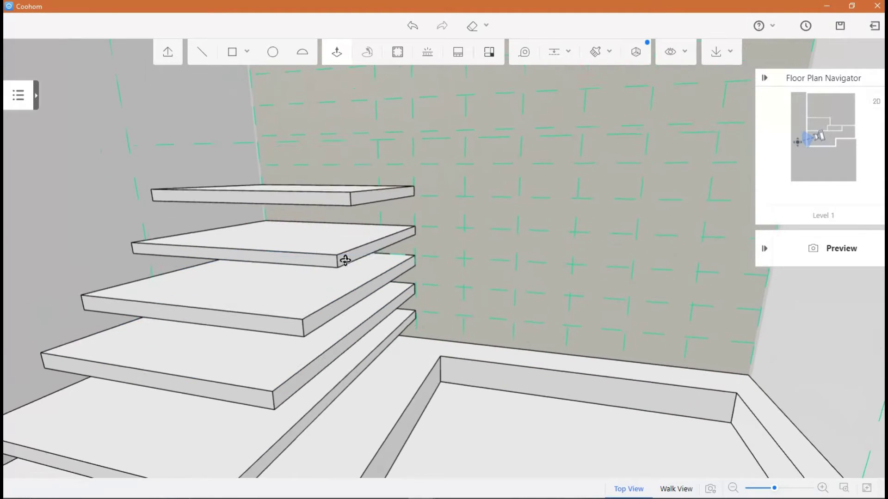
left_click(343, 196)
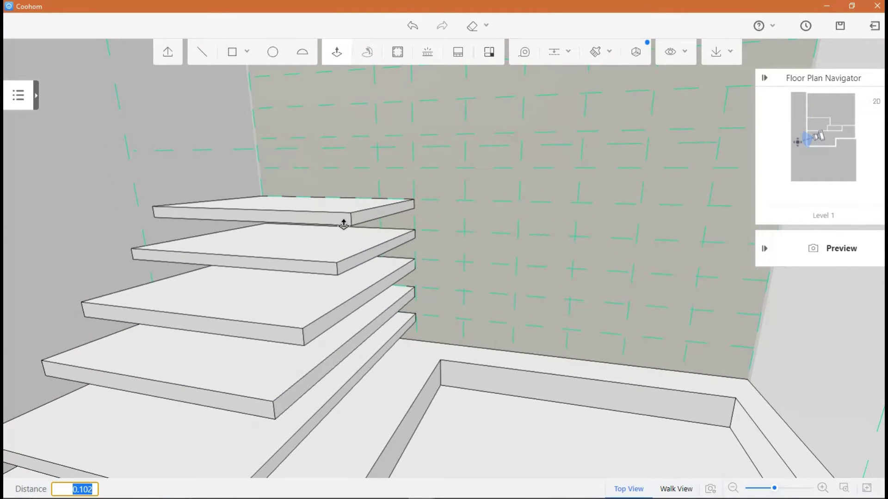
left_click(343, 224)
scroll(314, 236, "down", 5)
key("Escape")
- Draw a thin rectangle between two vertical guides on the back wall, one riser below the upper landing slab
middle_click_drag(262, 251, 309, 295)
middle_click_drag(740, 425, 424, 436)
scroll(334, 376, "up", 4)
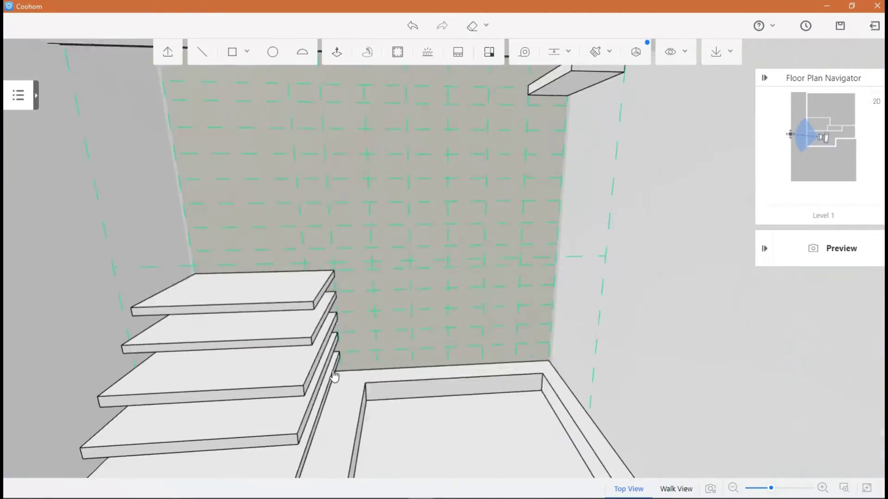
scroll(335, 376, "down", 4)
scroll(479, 194, "up", 4)
middle_click_drag(479, 194, 306, 259)
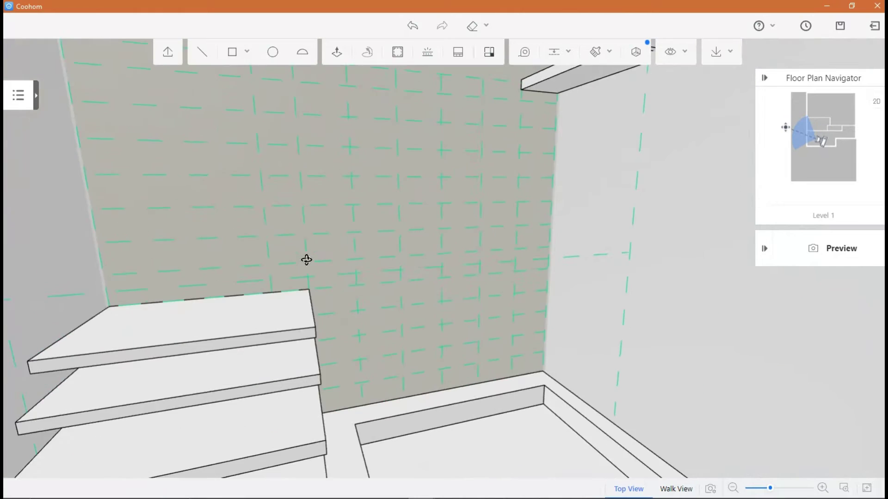
left_click_drag(306, 260, 304, 256)
left_click(232, 51)
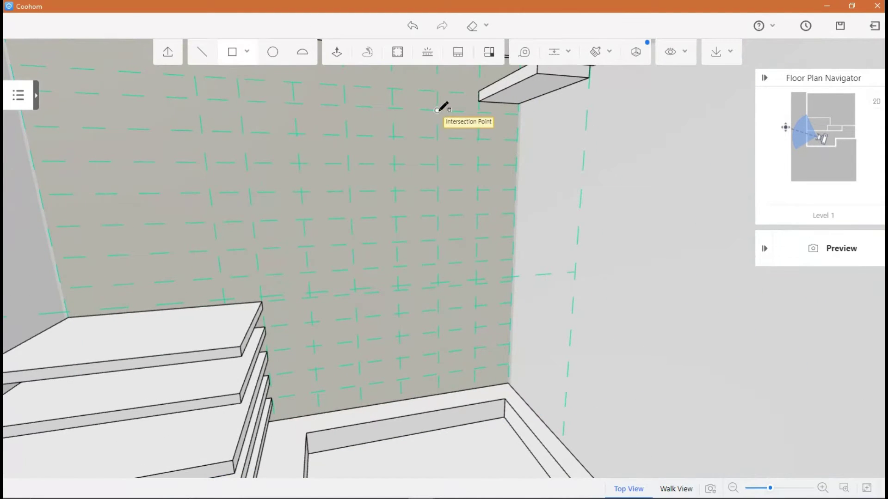
left_click(479, 121)
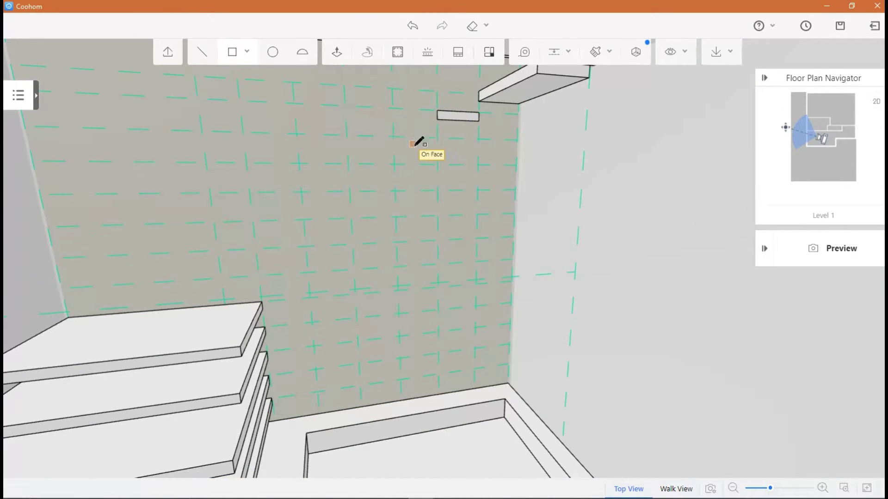
- Draw five more thin rectangles, about 0.05 m high, on the back wall, each one riser lower and one guide column further down the flight
left_click(394, 136)
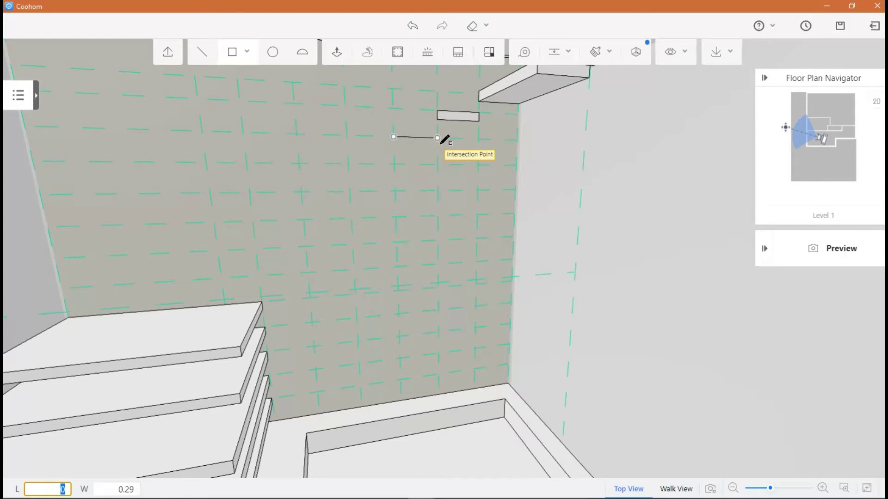
left_click(437, 144)
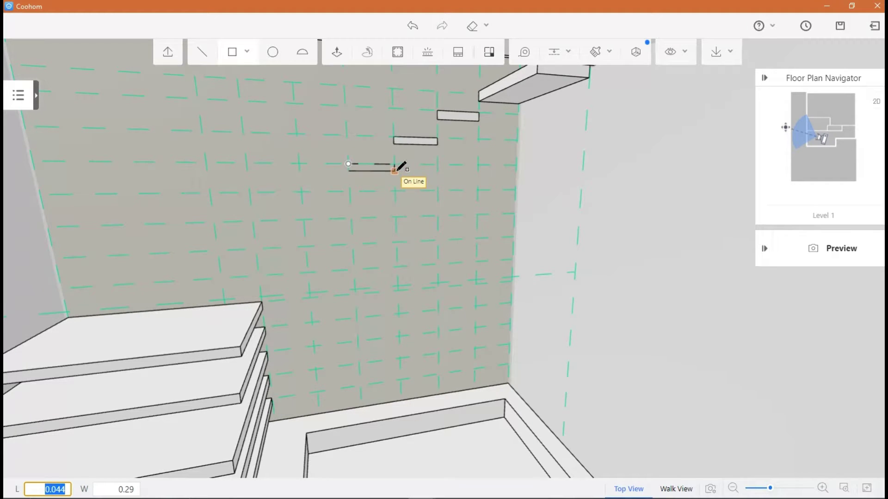
left_click(394, 170)
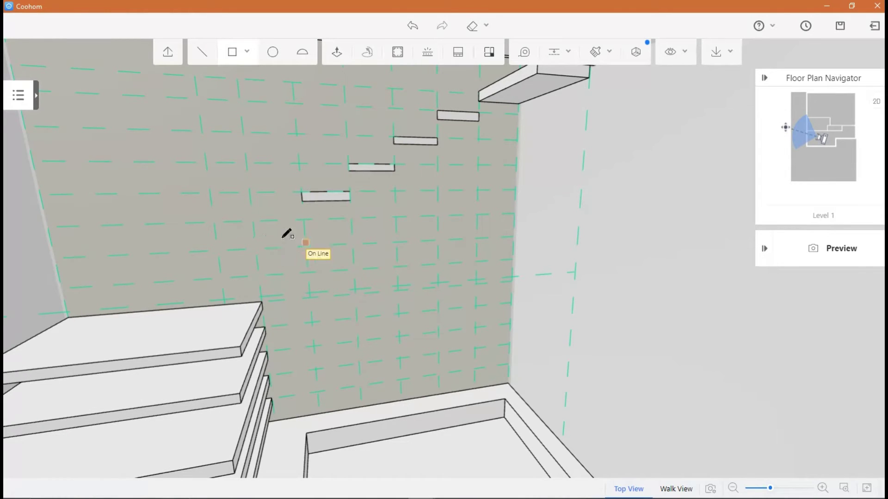
left_click(303, 230)
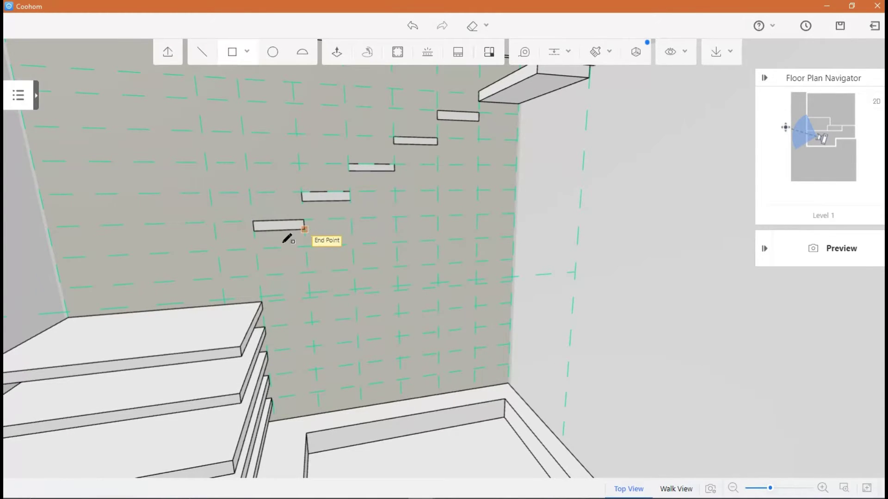
left_click(217, 250)
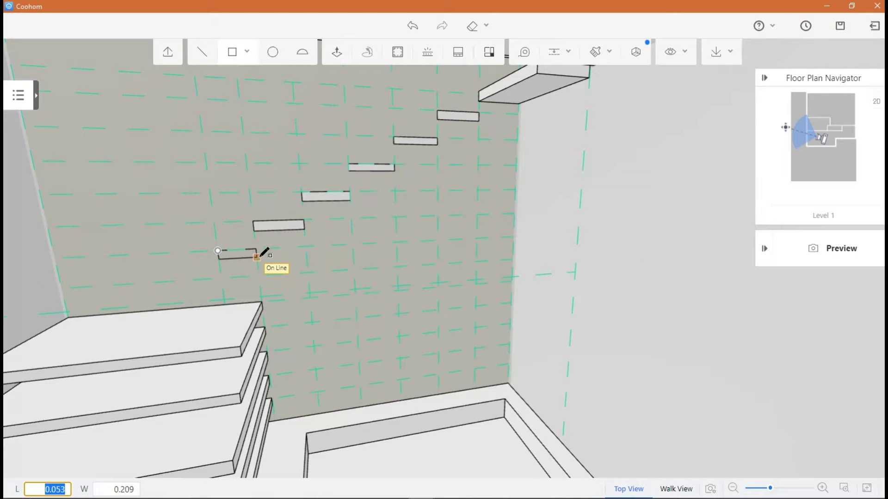
key("Return")
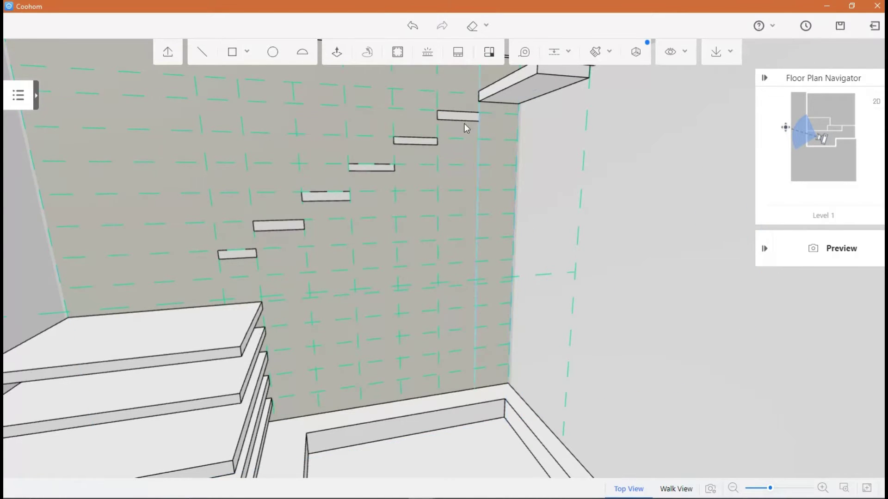
- Extrude the three uppermost wall rectangles forward into treads as deep as the upper landing slab
right_click_drag(259, 179, 273, 192)
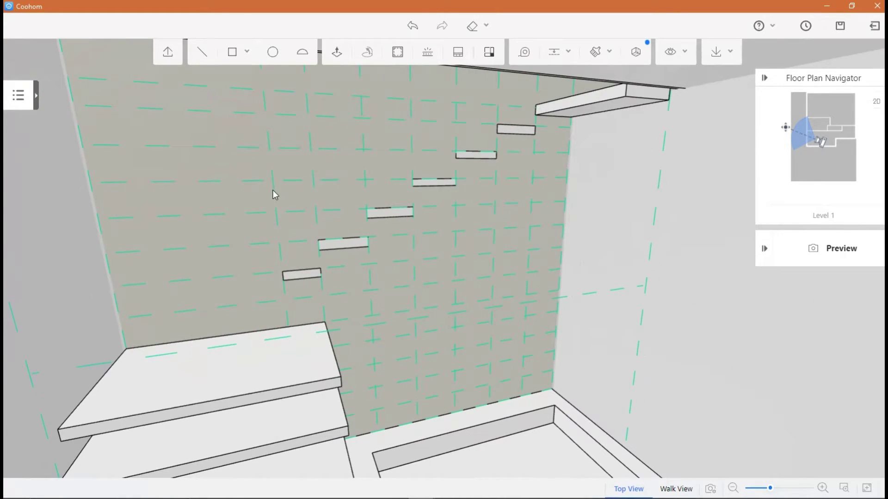
left_click(337, 54)
left_click(517, 131)
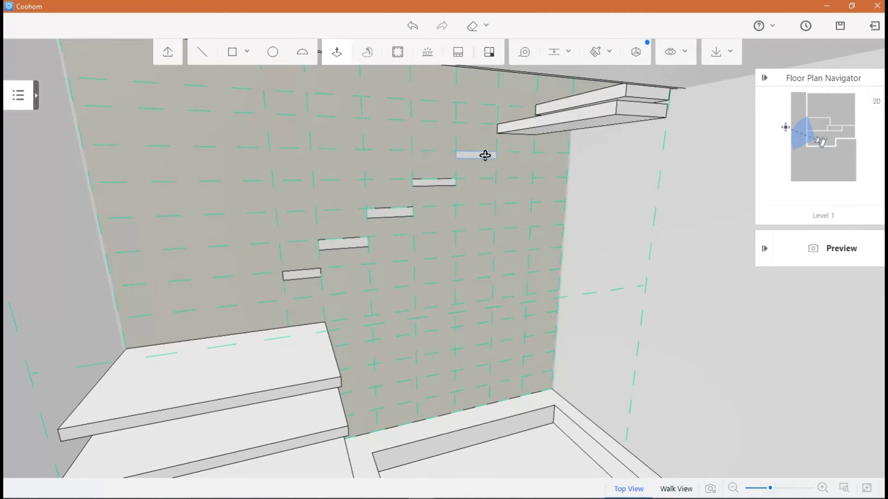
left_click(485, 155)
left_click(303, 241)
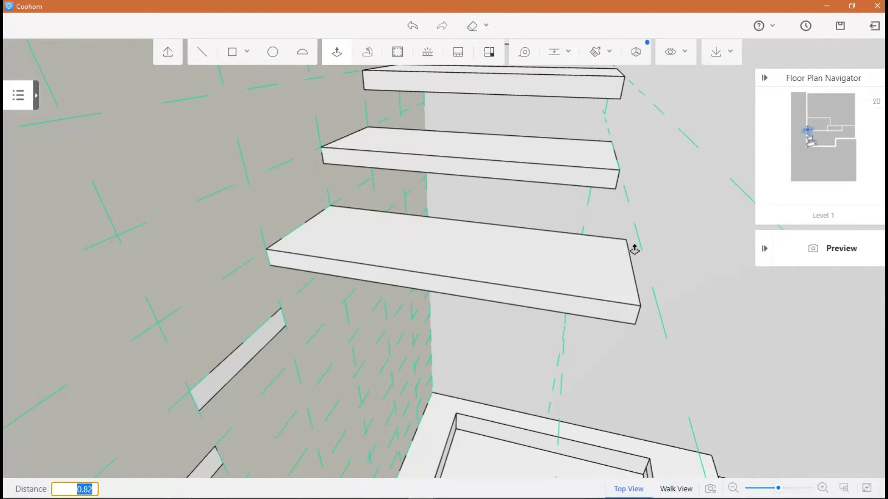
left_click(610, 244)
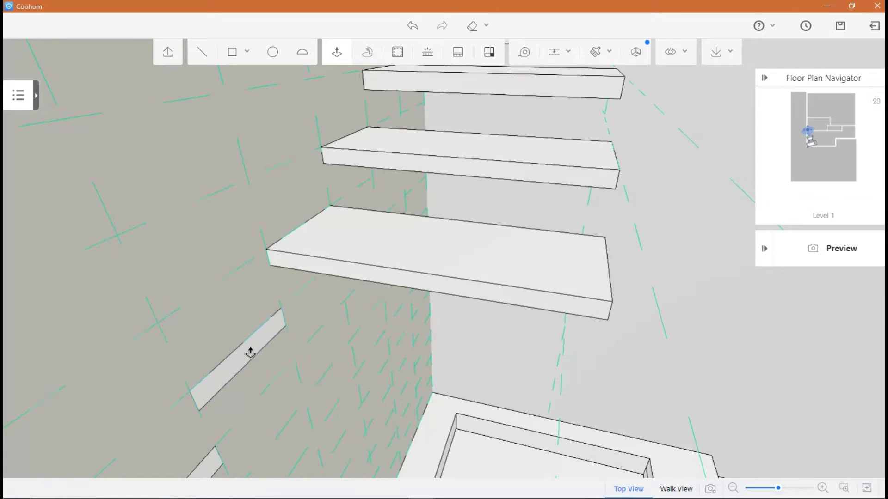
- Extrude the fourth and fifth wall rectangles of the upper flight forward by 0.8 m
left_click(247, 353)
type("0.")
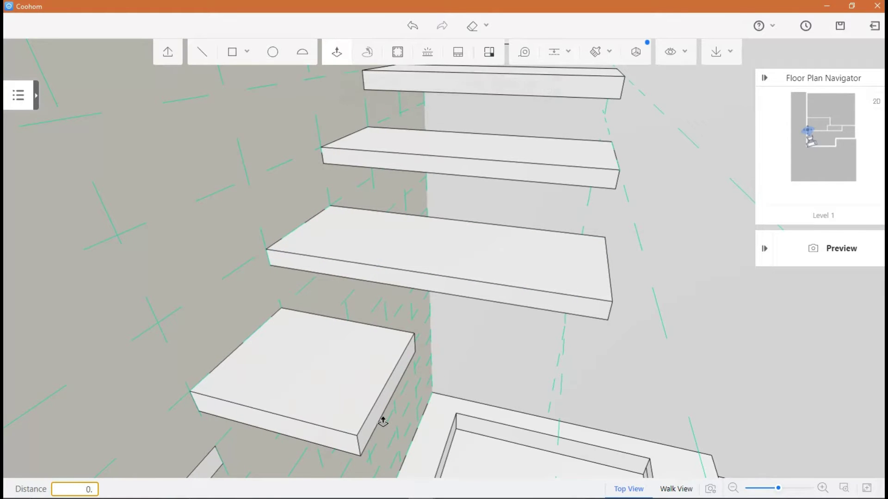
type("8")
key("Return")
middle_click_drag(260, 178, 302, 330)
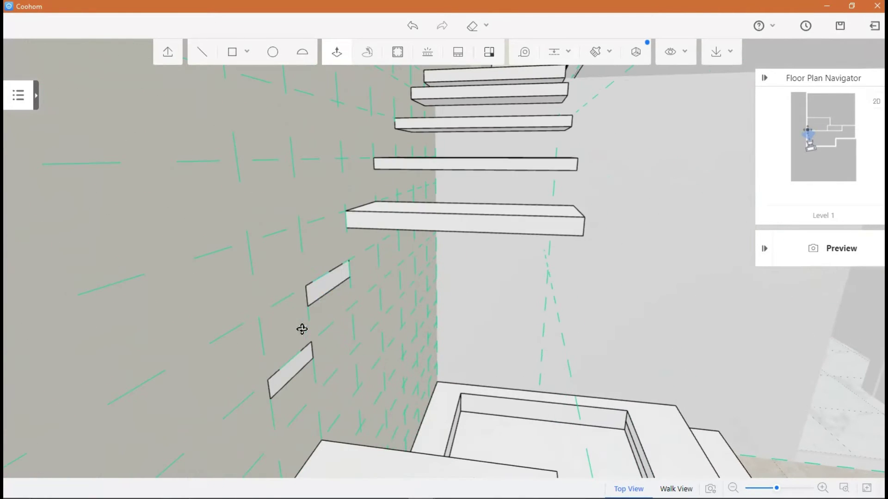
left_click(334, 291)
type("0.")
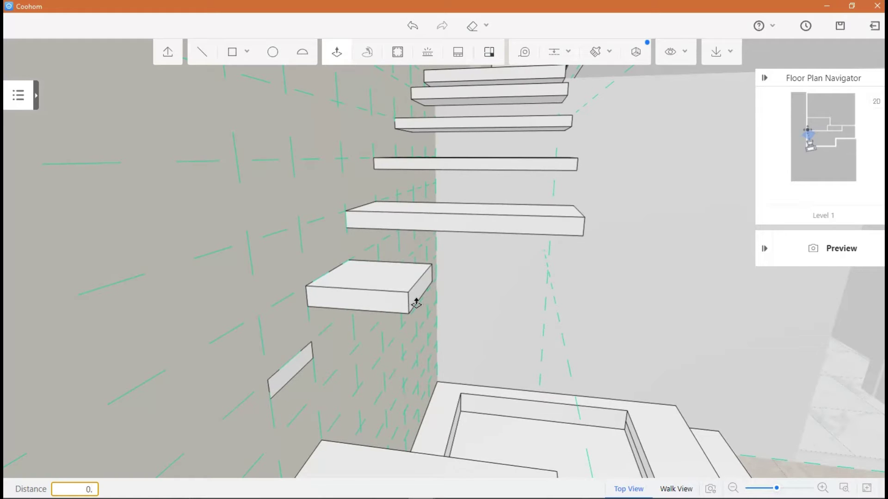
type("8")
key("Return")
- Extrude the lowest wall rectangle of the upper flight forward by 0.79 m
left_click(293, 387)
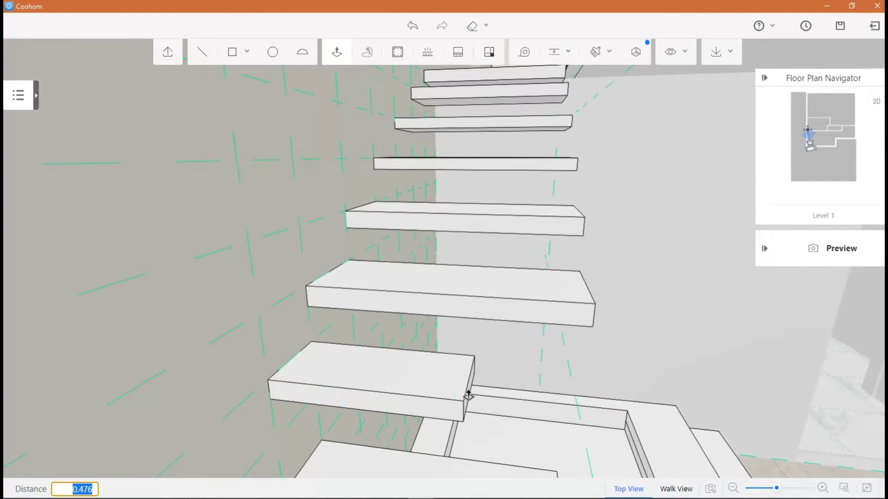
type("0.7")
type("9")
key("Return")
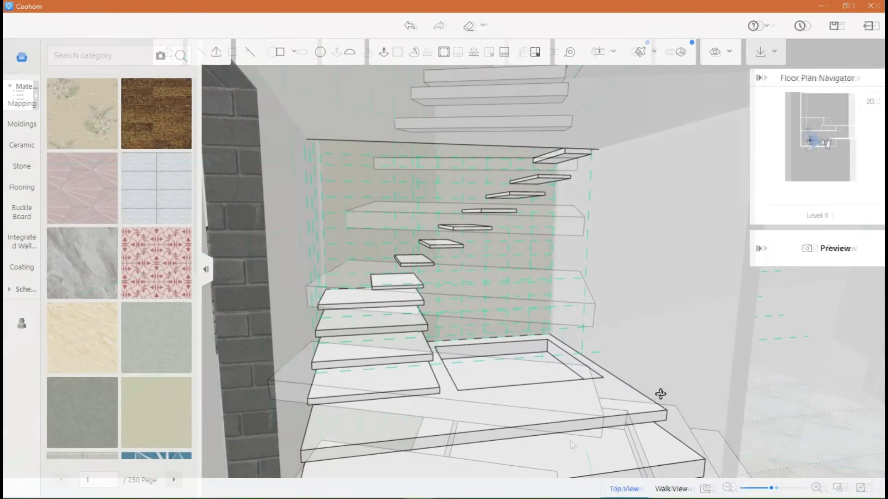
- Clear all the guide lines from around the staircase
right_click_drag(659, 394, 478, 394)
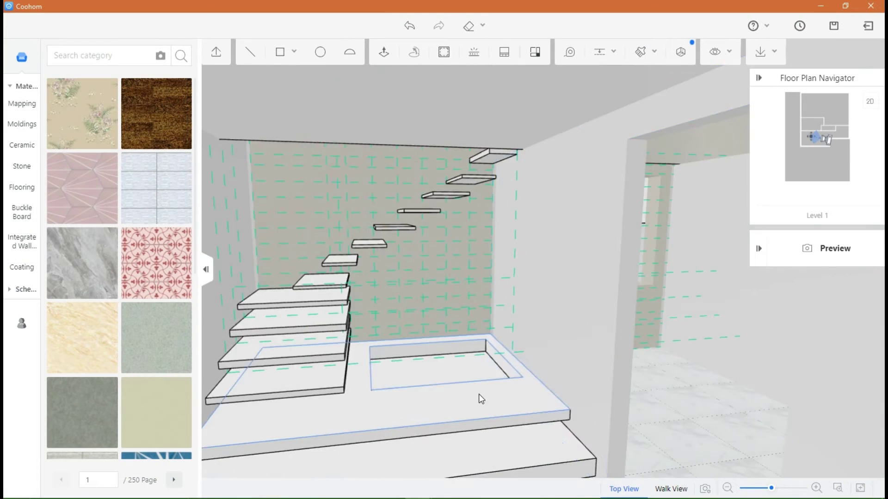
scroll(478, 394, "down", 3)
scroll(399, 420, "up", 2)
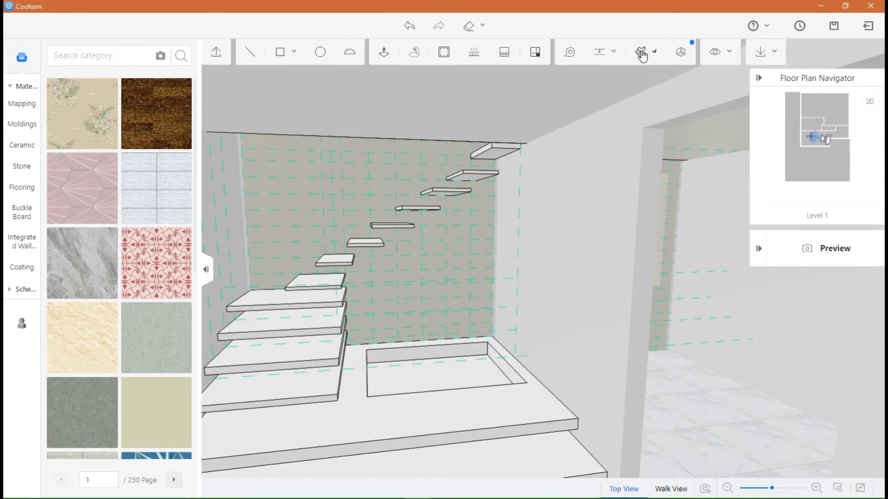
left_click(610, 53)
left_click(604, 97)
key("Escape")
scroll(486, 310, "down", 2)
scroll(410, 370, "up", 1)
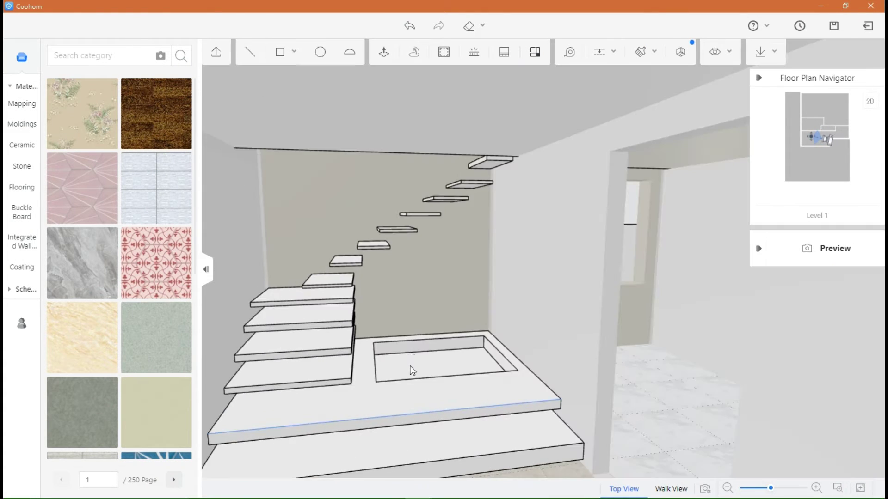
- Apply the grey marble material to the upper faces of both base steps and the stacked floating treads
right_click_drag(409, 368, 399, 352)
right_click_drag(363, 393, 465, 387)
right_click_drag(383, 364, 380, 404)
scroll(359, 365, "down", 2)
scroll(378, 404, "up", 2)
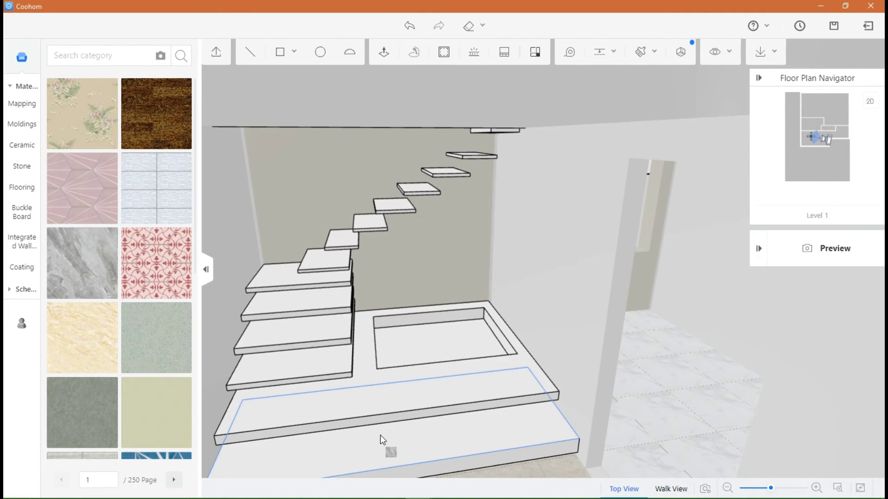
left_click(383, 444)
left_click(640, 52)
left_click(407, 434)
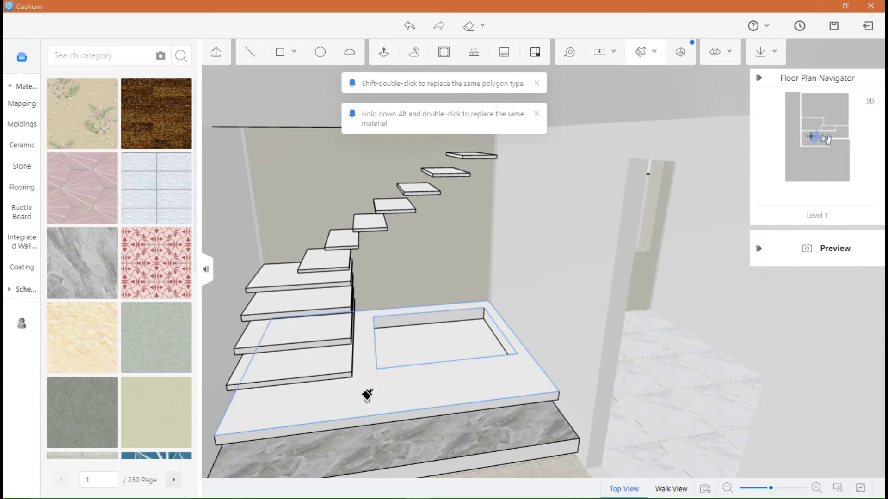
left_click(365, 397)
left_click(300, 356)
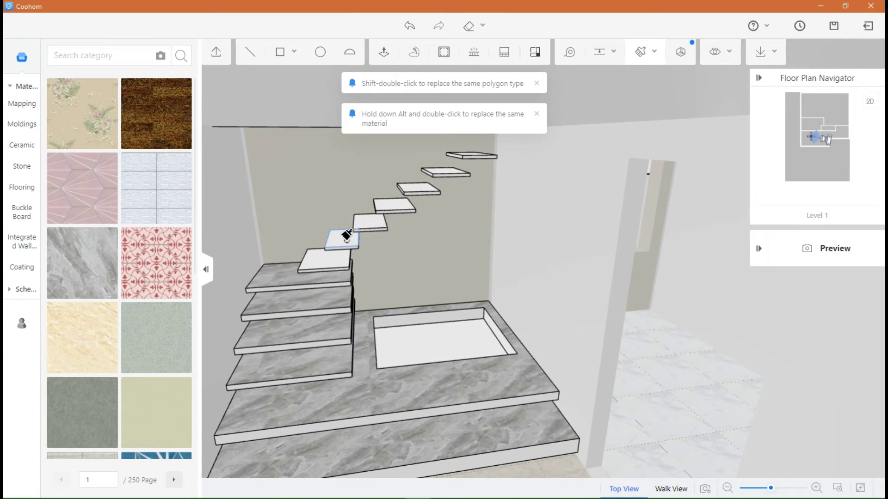
- Apply the same grey marble to the upper faces of the remaining upper-flight treads
scroll(405, 189, "up", 2)
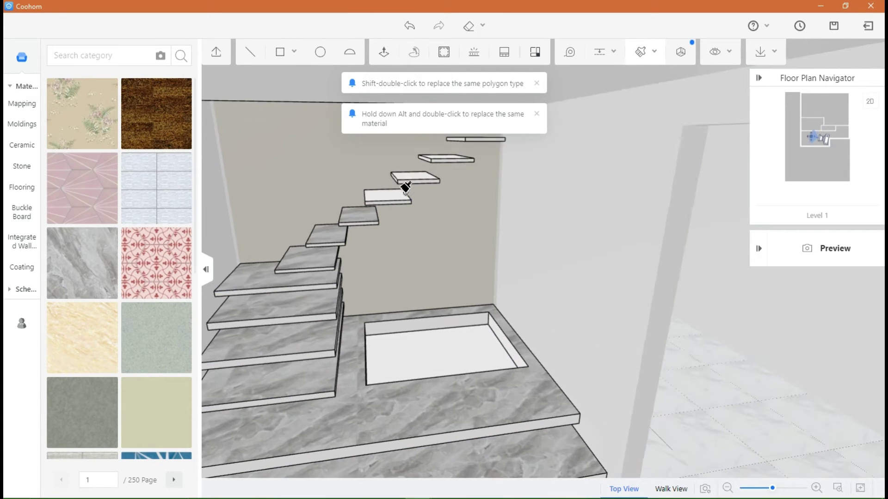
left_click(390, 192)
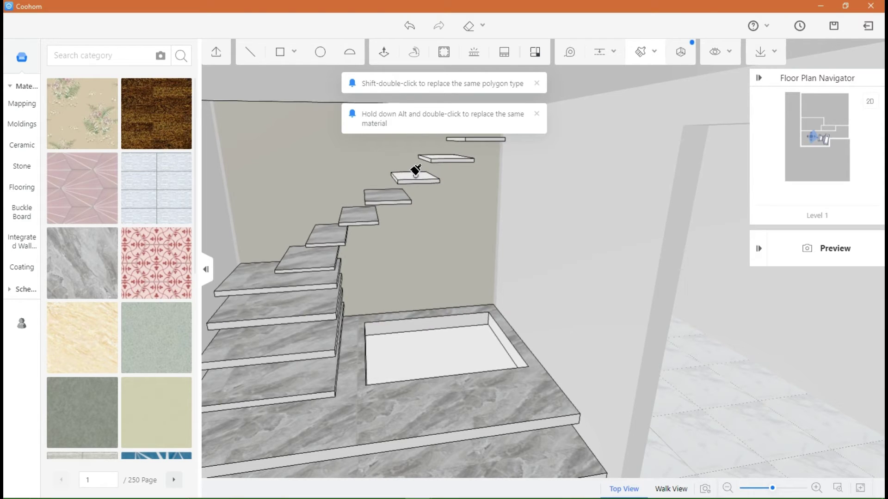
right_click_drag(416, 171, 495, 426)
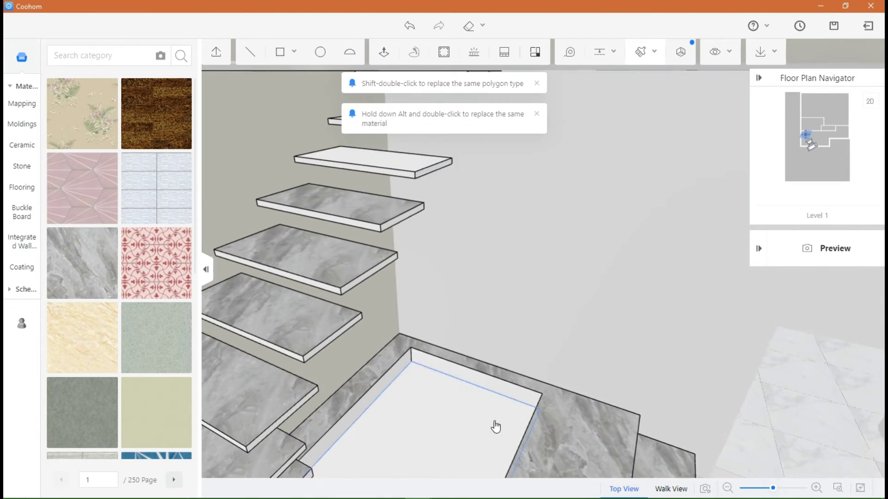
left_click(376, 152)
mouse_move(376, 152)
right_mouse_down()
mouse_move(360, 153)
mouse_move(386, 173)
mouse_move(309, 193)
mouse_move(438, 249)
mouse_move(402, 387)
right_mouse_up()
scroll(408, 253, "up", 2)
scroll(533, 297, "down", 1)
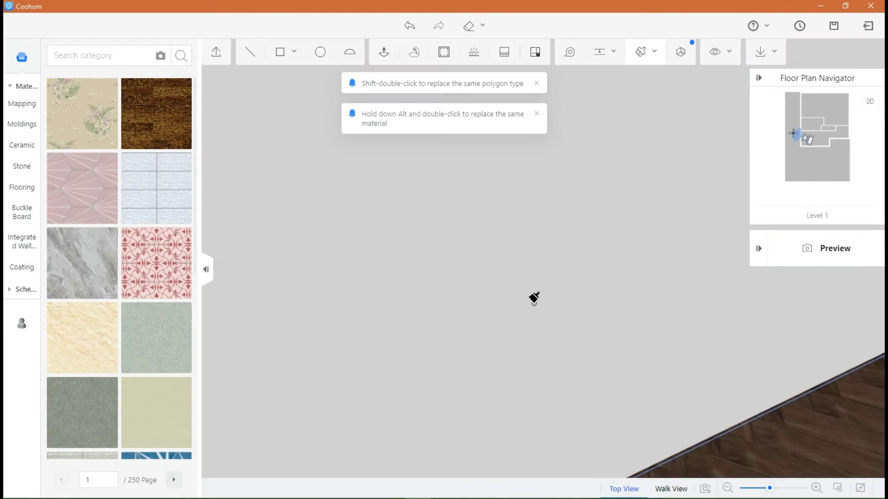
scroll(533, 297, "up", 2)
left_click(644, 391)
left_click(741, 309)
key("Escape")
scroll(636, 373, "down", 1)
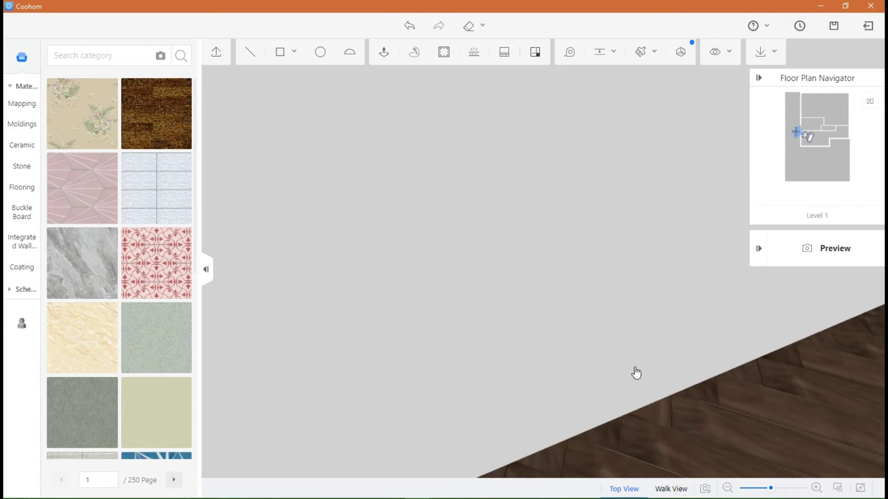
- Hide the material library and examine the staircase from the front, from the side and close to the base steps' undercuts
mouse_move(636, 373)
right_mouse_down()
mouse_move(494, 406)
mouse_move(482, 394)
right_mouse_up()
scroll(481, 394, "down", 2)
middle_click_drag(380, 390, 334, 356)
scroll(334, 356, "up", 3)
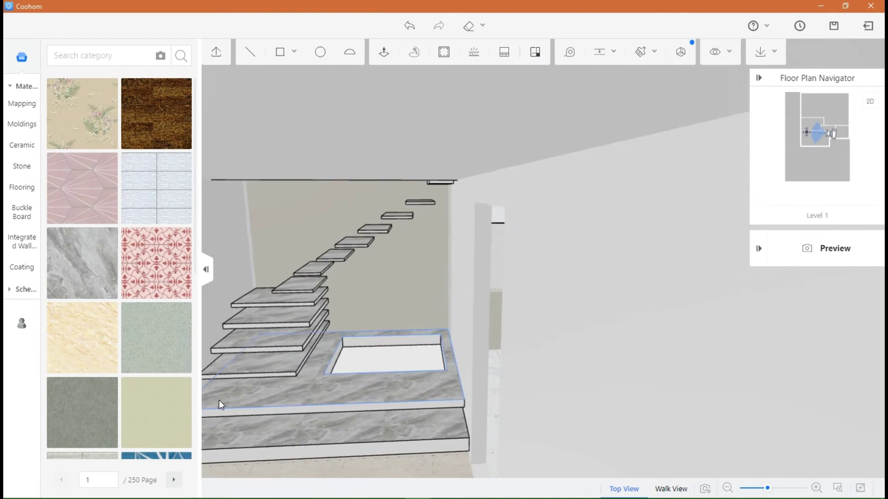
right_click_drag(271, 354, 259, 366)
middle_click_drag(259, 367, 365, 351)
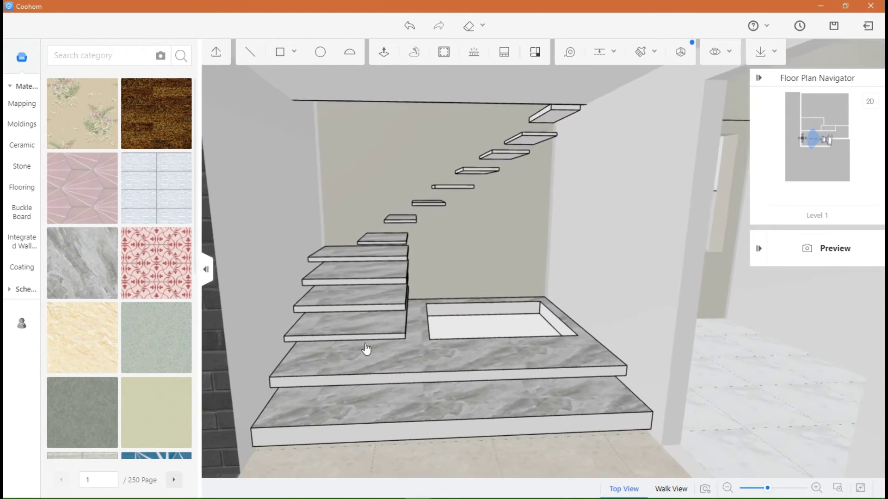
right_click_drag(463, 427, 428, 423)
left_click(206, 270)
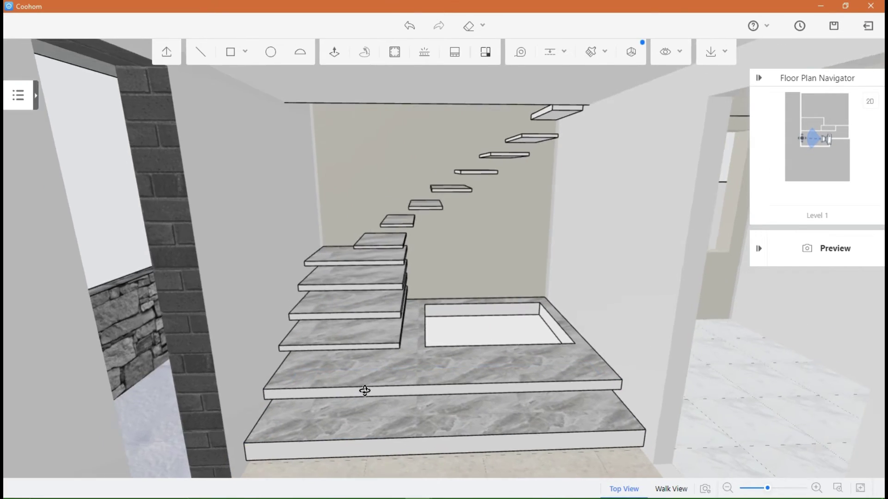
scroll(388, 385, "up", 2)
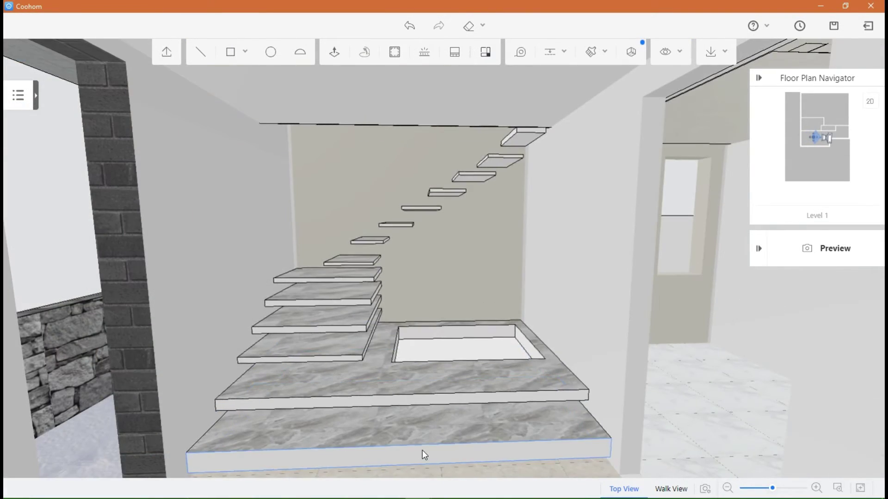
right_click_drag(423, 452, 553, 465)
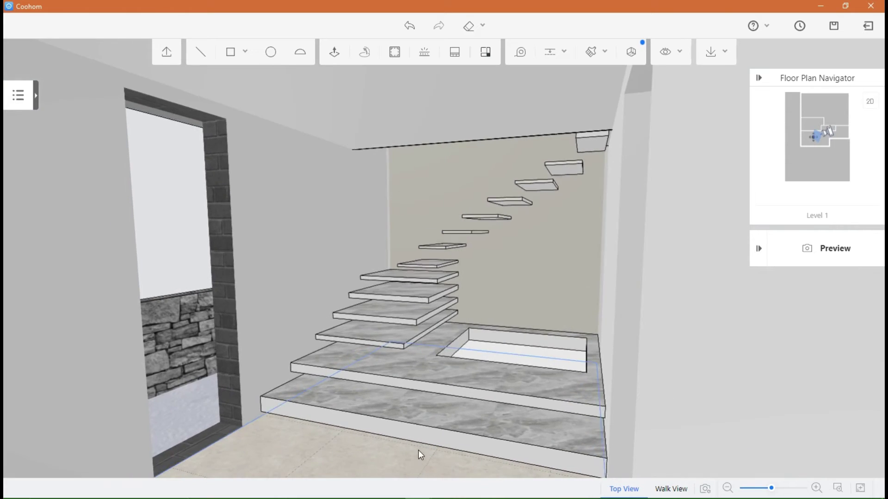
scroll(419, 451, "down", 2)
right_click_drag(442, 392, 442, 371)
scroll(484, 356, "up", 2)
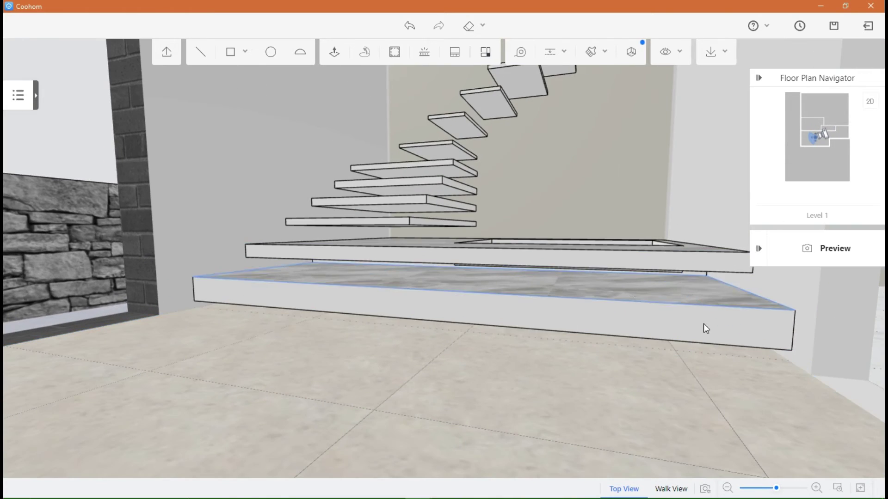
right_click_drag(662, 363, 657, 349)
right_click_drag(447, 355, 452, 373)
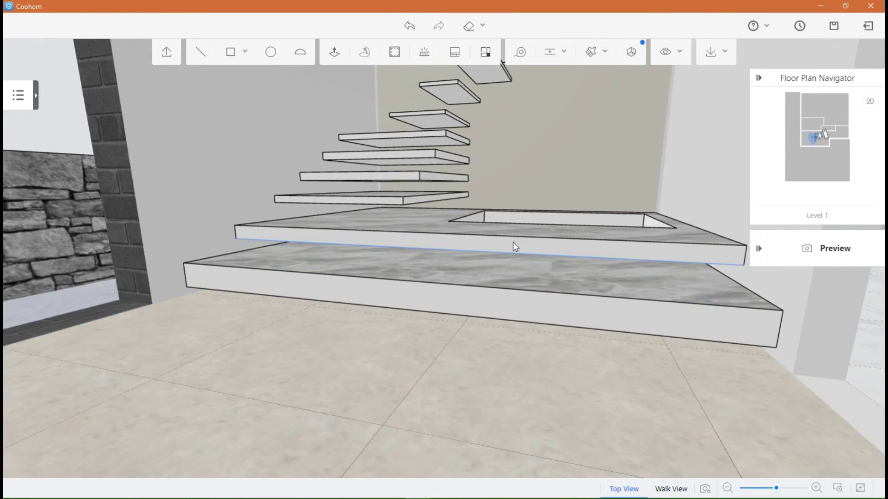
left_click_drag(515, 246, 432, 317)
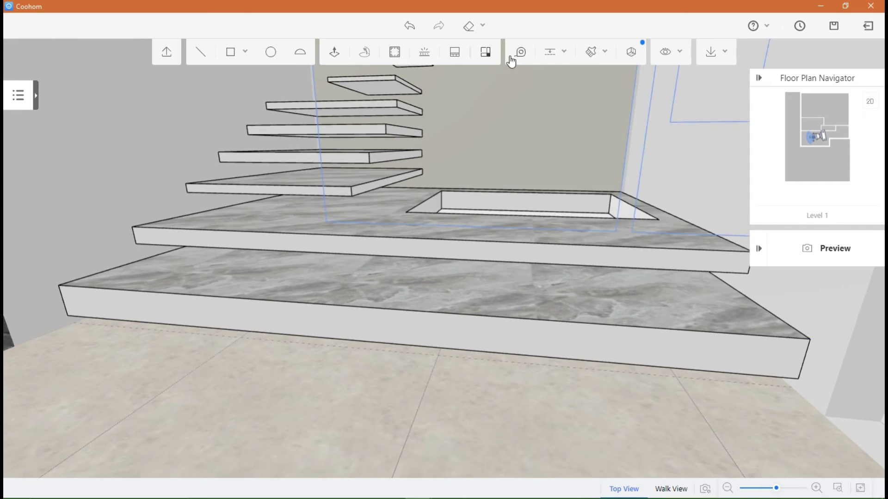
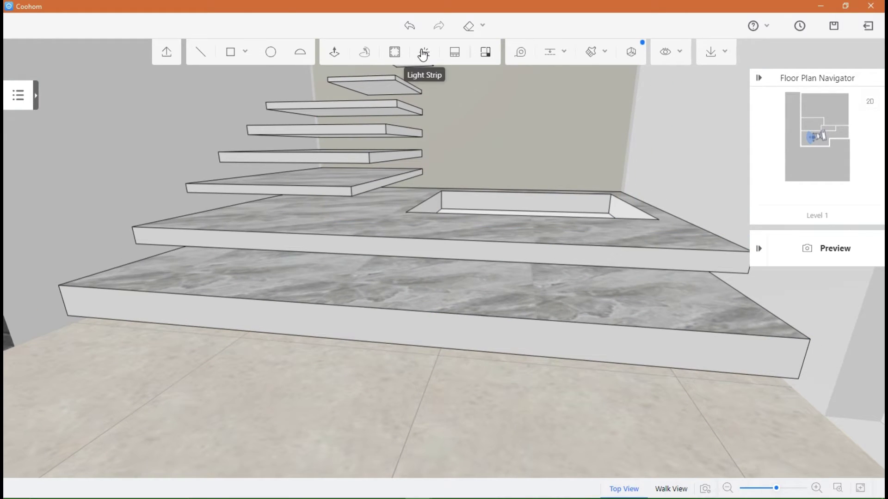
- Add a light strip with a light trough in warm #FFCE87 colour along the upper base step's front edge
left_click(423, 53)
left_click(505, 201)
left_click(526, 234)
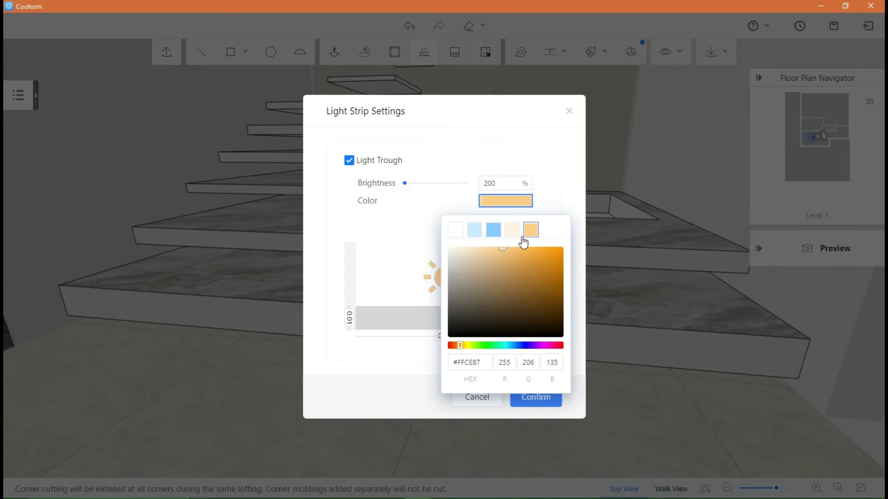
left_click(431, 213)
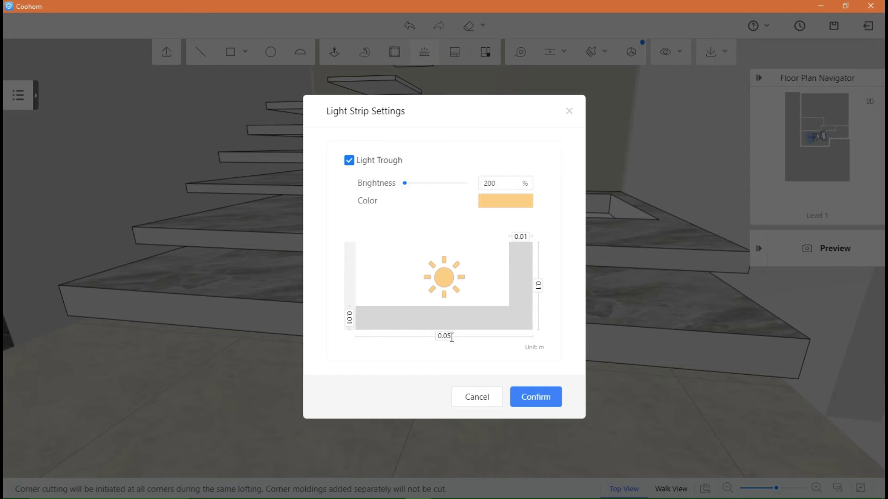
left_click(540, 398)
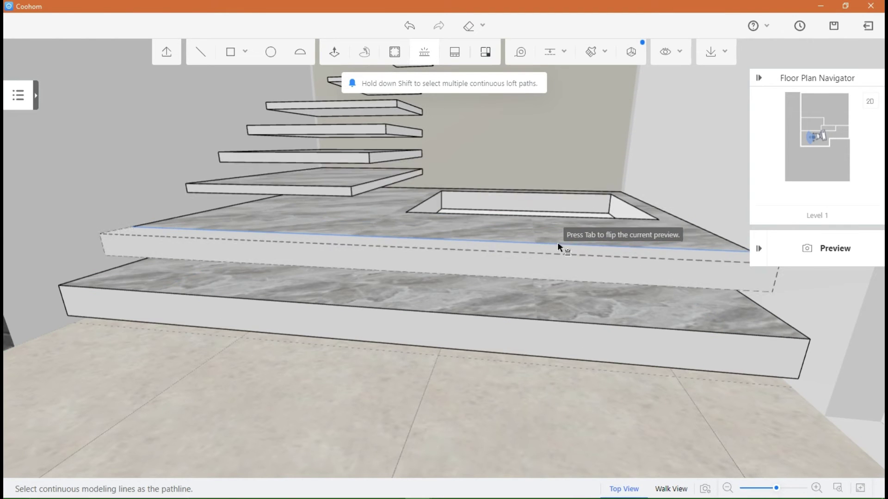
middle_click_drag(740, 332, 803, 323)
mouse_move(803, 322)
left_mouse_down()
mouse_move(533, 331)
mouse_move(577, 333)
mouse_move(537, 349)
mouse_move(546, 329)
mouse_move(567, 327)
left_mouse_up()
mouse_move(573, 171)
left_mouse_down()
mouse_move(603, 262)
mouse_move(491, 269)
mouse_move(656, 327)
mouse_move(694, 325)
left_mouse_up()
scroll(492, 269, "down", 3)
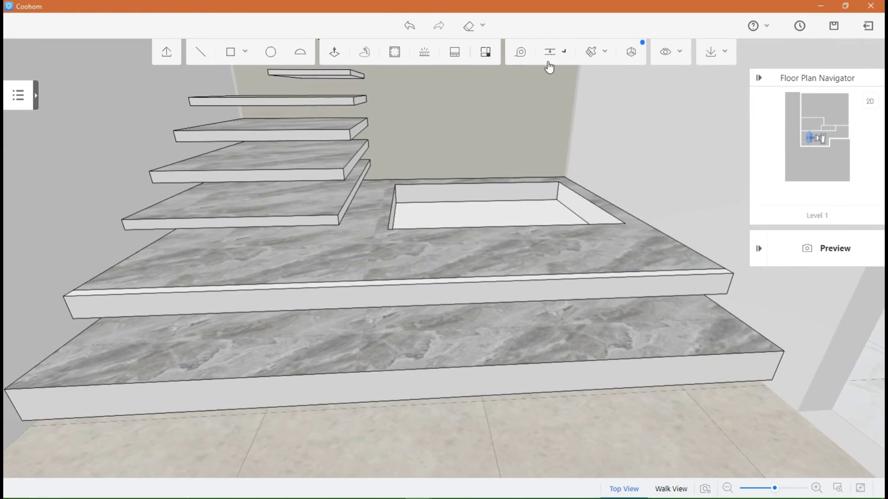
- Copy the grey marble from the upper base step's surface onto its new light strip faces
left_click(592, 56)
left_click(445, 224)
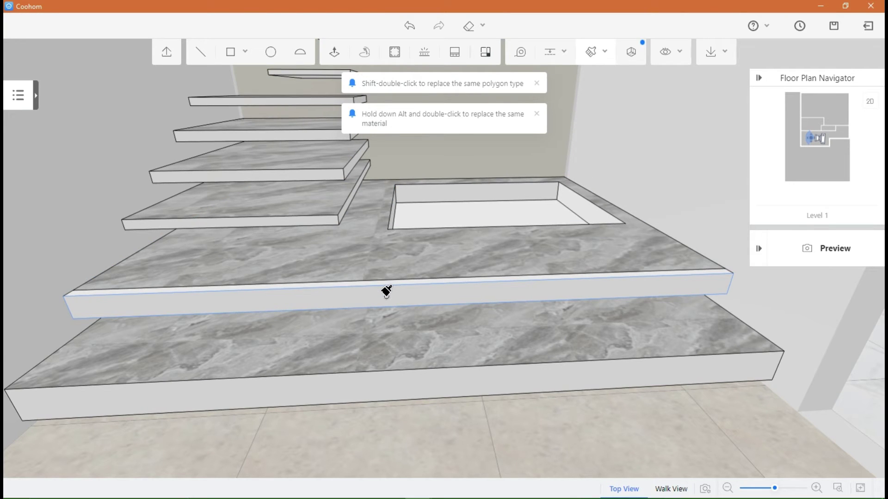
left_click(386, 291)
mouse_move(365, 299)
left_mouse_down()
mouse_move(493, 332)
mouse_move(426, 257)
left_mouse_up()
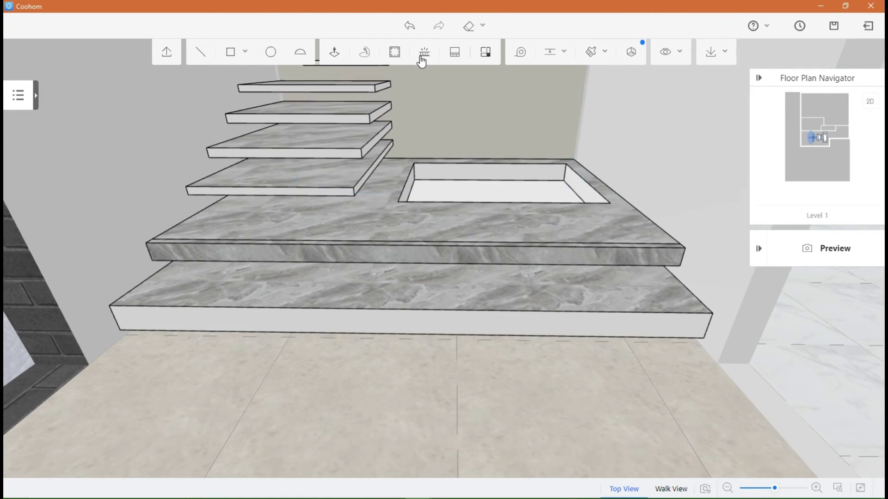
- Add a matching warm-coloured light strip with a light trough along the lower base step's front edge
left_click(422, 56)
left_click(492, 204)
left_click(527, 231)
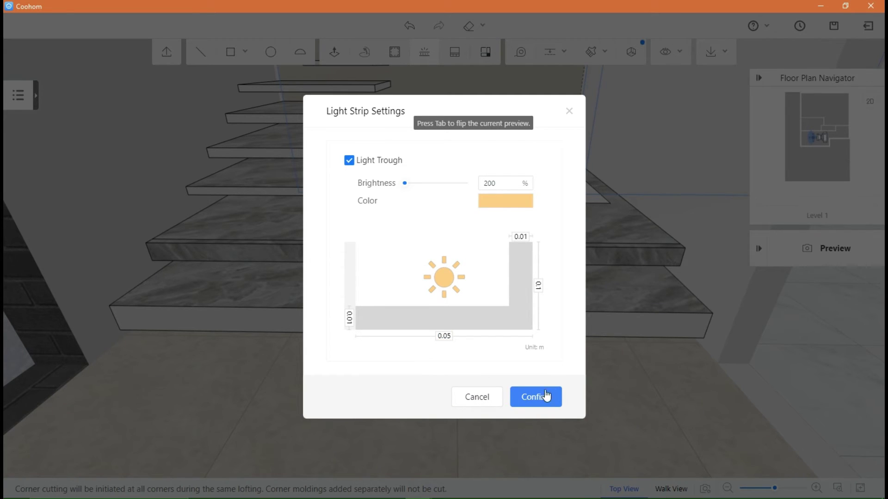
left_click(546, 396)
left_click(533, 296)
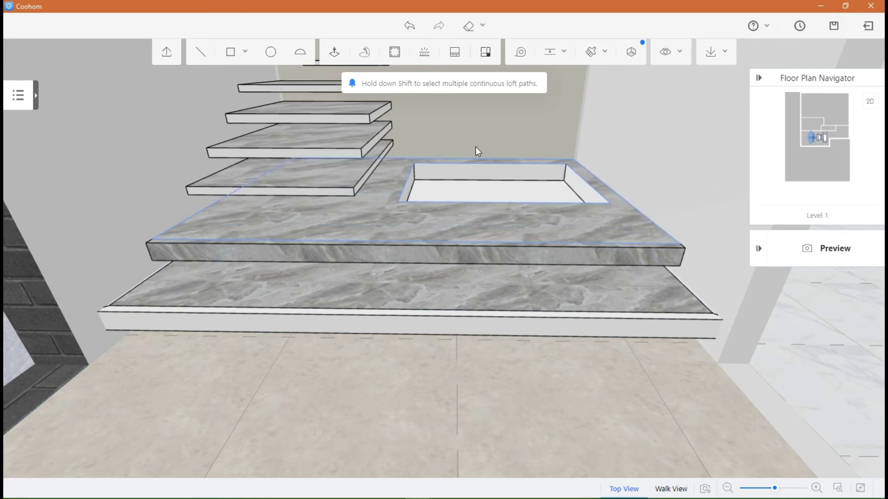
- Copy the grey marble from the lower base step's surface onto its light strip faces
left_click(591, 52)
left_click(528, 283)
left_click(505, 323)
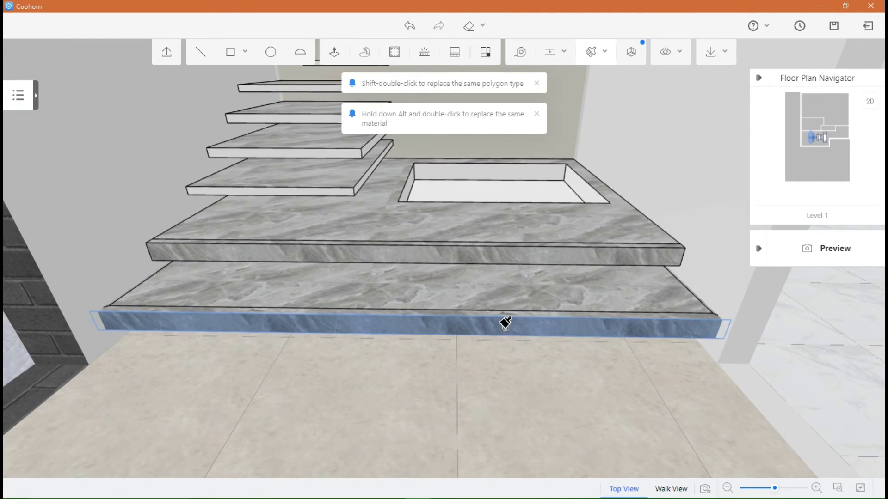
key("Escape")
- Examine the marble-finished staircase from the front, from the side and from beneath the floating treads
left_click_drag(523, 390, 518, 354)
left_click_drag(462, 206, 457, 239)
scroll(179, 289, "up", 3)
left_click_drag(201, 311, 359, 315)
right_click_drag(358, 315, 535, 232)
left_click_drag(535, 232, 443, 321)
scroll(444, 234, "down", 3)
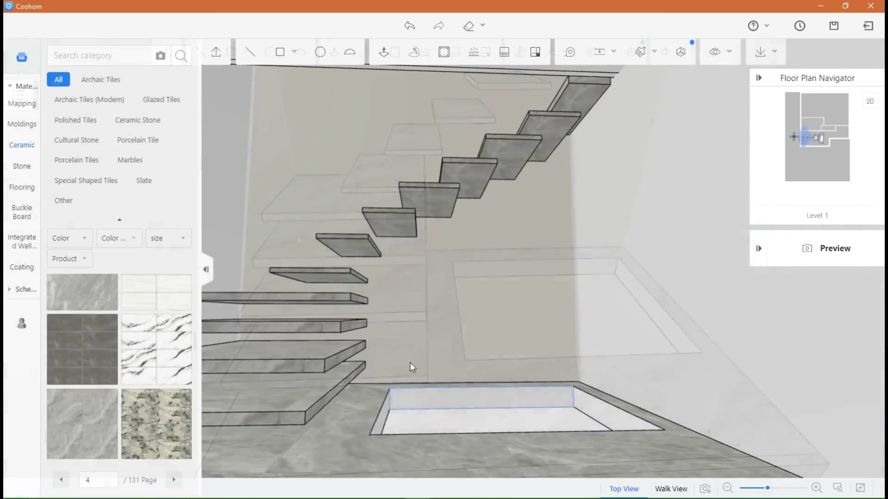
left_click_drag(409, 362, 577, 152)
left_click_drag(370, 339, 455, 364)
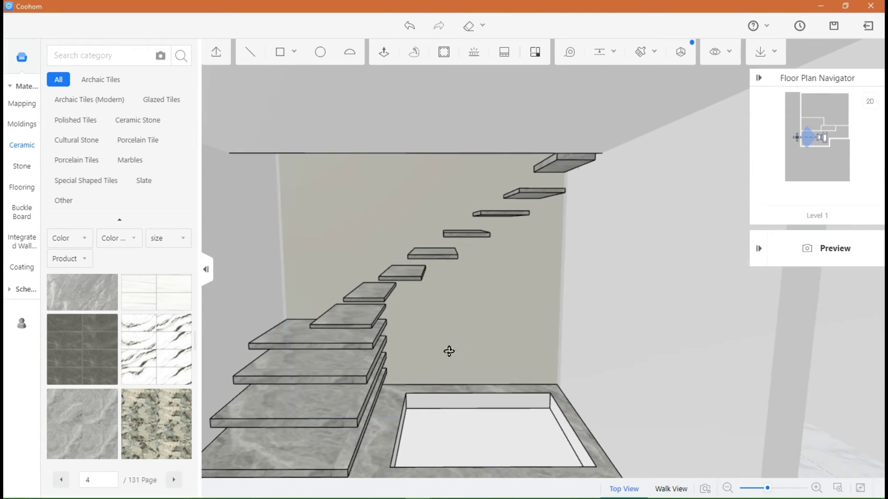
- Draw a vertical rectangle about 1.74 by 1.44 m beside the upper flight, from the top tread's corner down to the lower treads
left_click(444, 290)
mouse_move(286, 59)
left_click(277, 77)
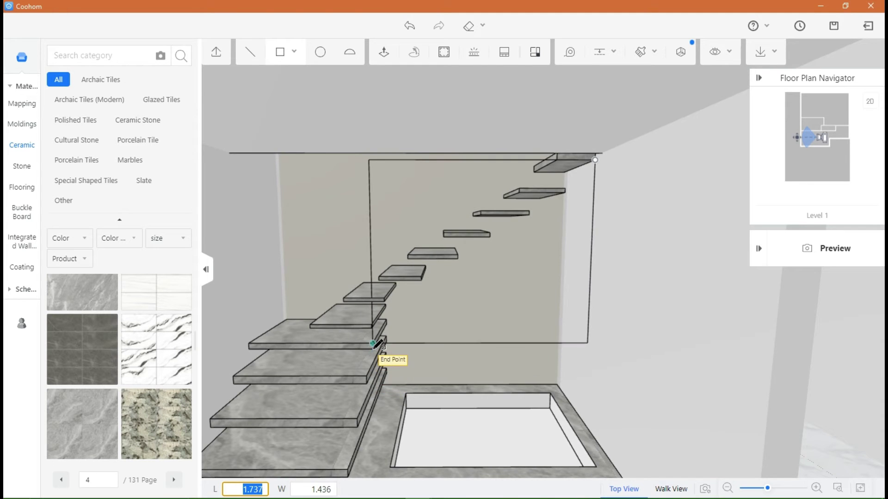
left_click(373, 350)
key("Escape")
right_click_drag(412, 384, 471, 414)
scroll(531, 396, "up", 2)
scroll(509, 420, "up", 1)
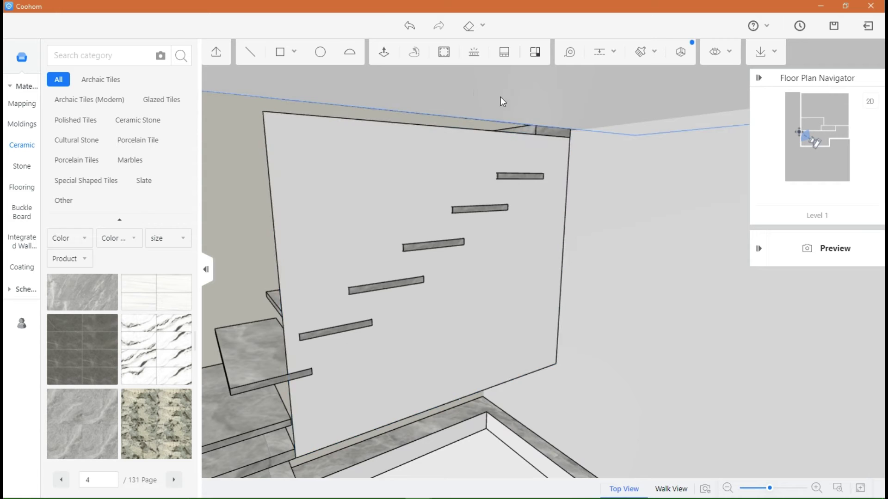
- Split the vertical panel with a diagonal line about 2.19 m long beneath the treads and delete the part below it
left_click_drag(581, 297, 369, 297)
left_click(250, 52)
left_click(389, 361)
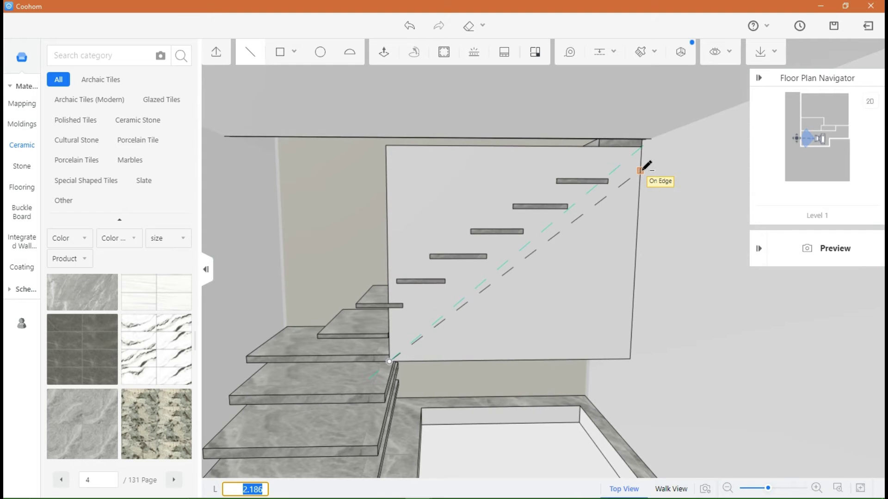
left_click(536, 325)
left_click(737, 280)
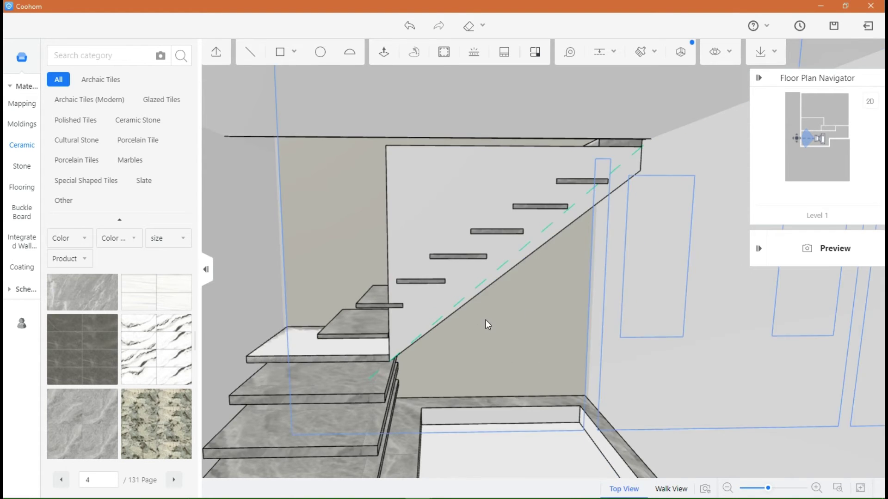
- Cut off the panel's upper corner along a diagonal line between its top edge and its near side edge
left_click_drag(488, 323, 596, 324)
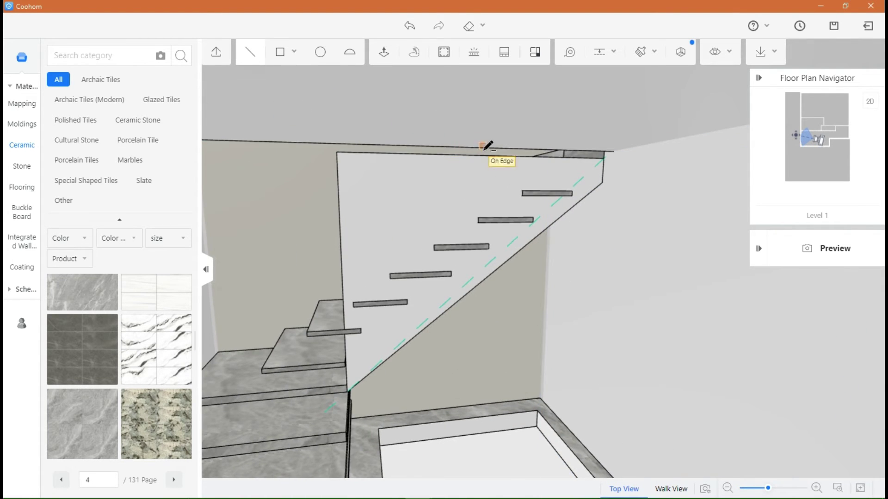
left_click(342, 261)
left_click(373, 192)
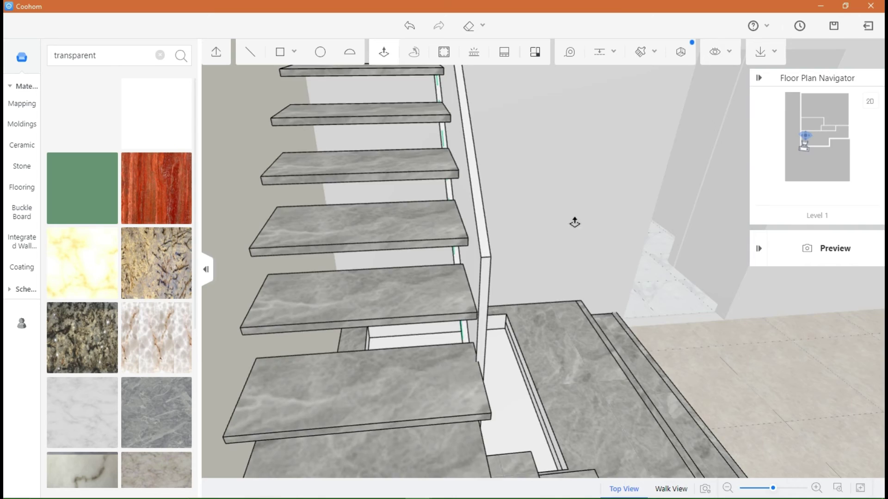
left_click_drag(574, 222, 395, 198)
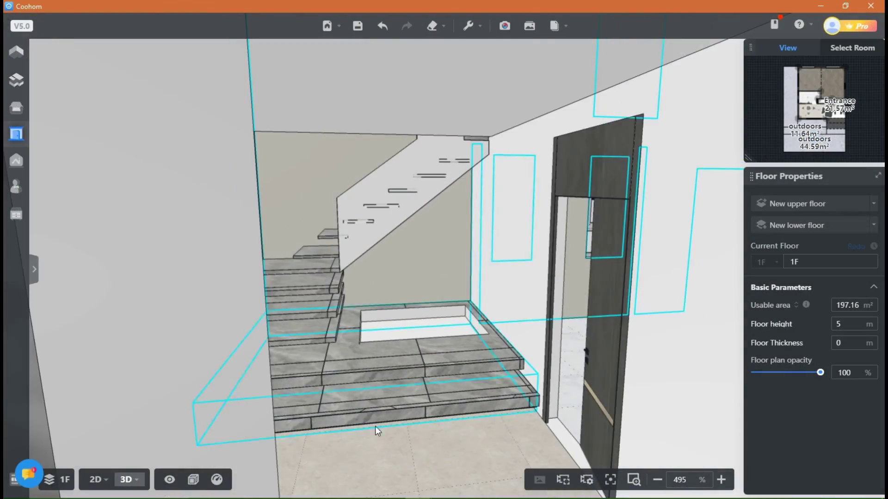
- Search the model library for "grass" and place the first grass model in the planter recess, raised to 0.171 m above the floor
scroll(348, 324, "up", 6)
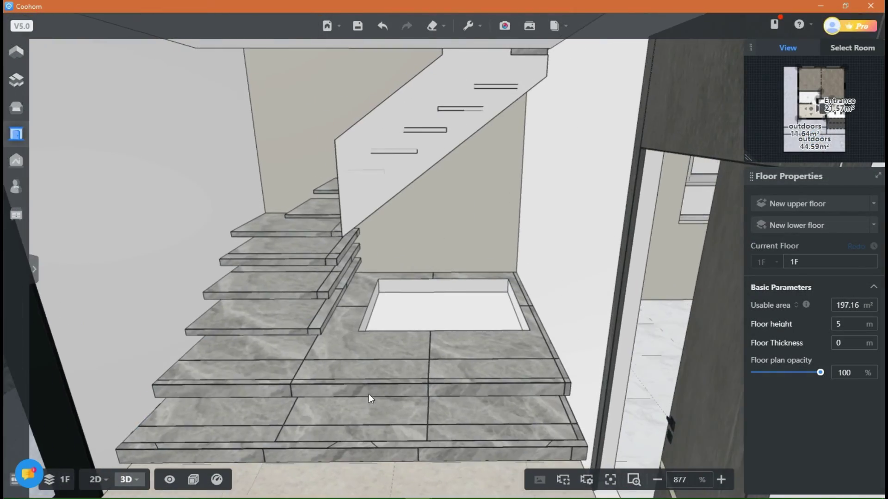
scroll(402, 398, "up", 1)
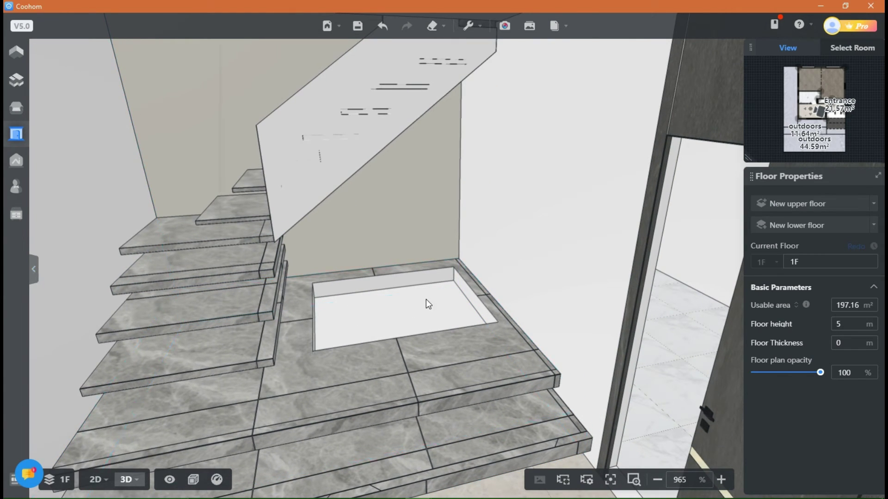
left_click(12, 111)
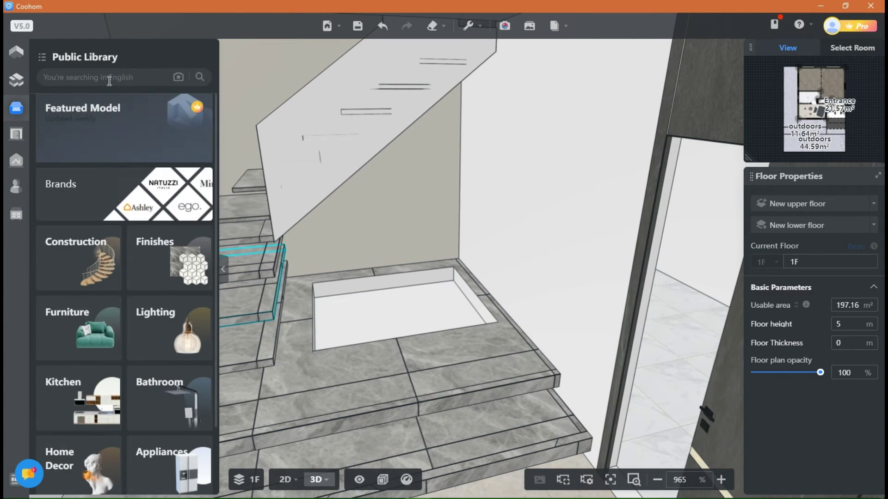
left_click(109, 81)
type("grass")
key("Return")
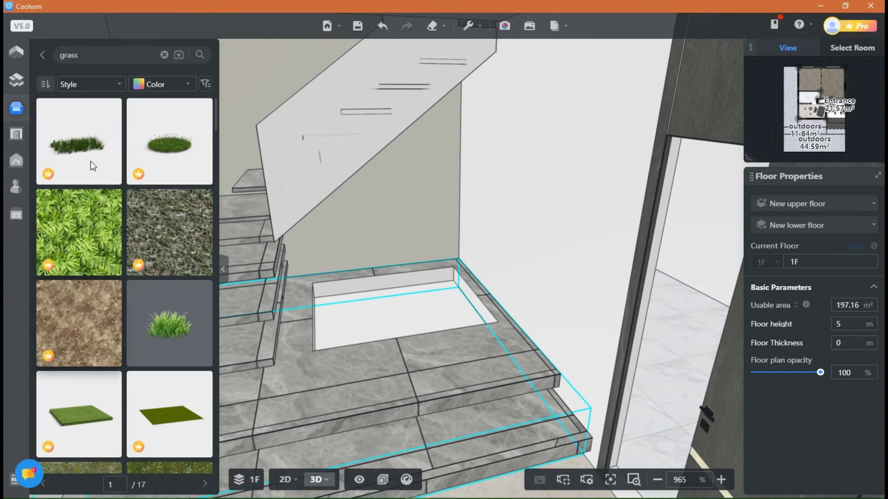
left_click_drag(79, 141, 382, 314)
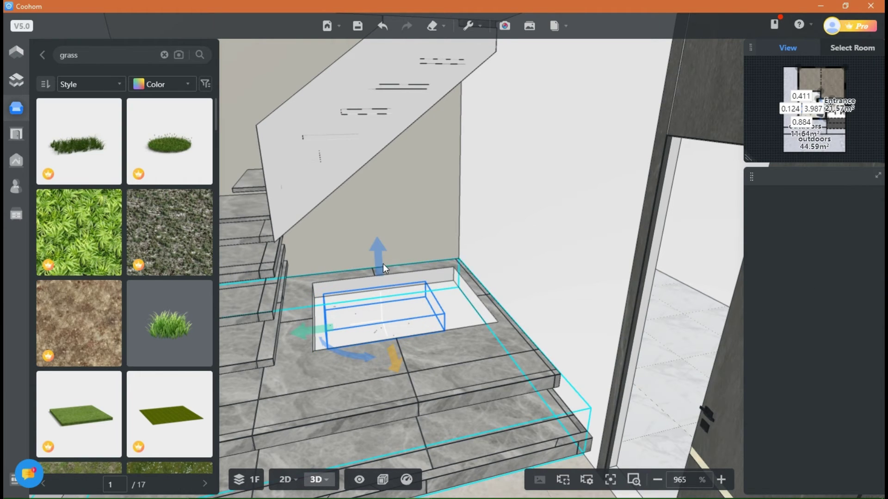
left_click_drag(377, 243, 377, 246)
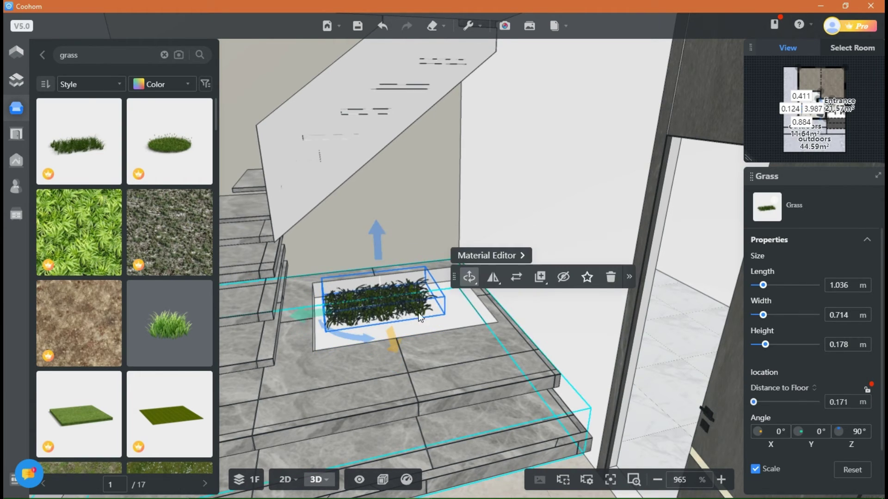
- Shift the grass towards the floating treads and scale it up proportionally to about 1.59 m long
mouse_move(470, 279)
left_click(454, 318)
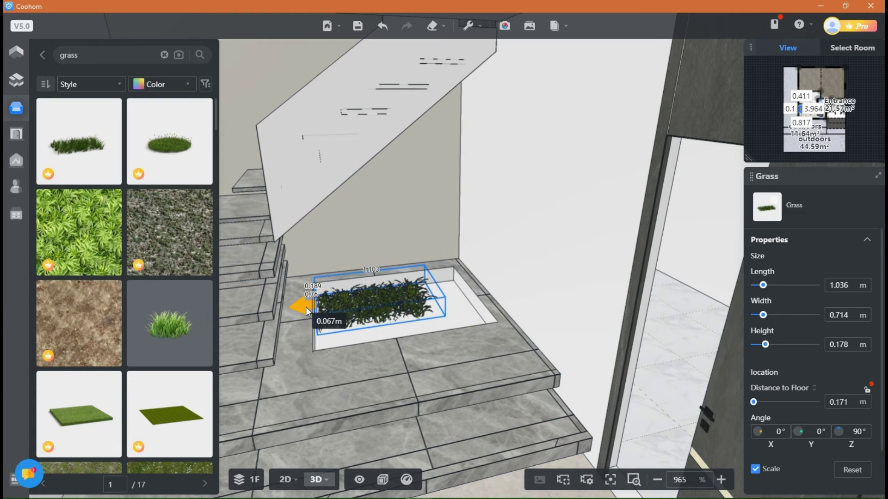
left_click_drag(306, 307, 299, 308)
left_click_drag(452, 287, 486, 281)
mouse_move(285, 232)
- Turn off proportional scaling and stretch the grass to about 1.63 m long and 1.47 m wide to fill the planter
left_click(757, 471)
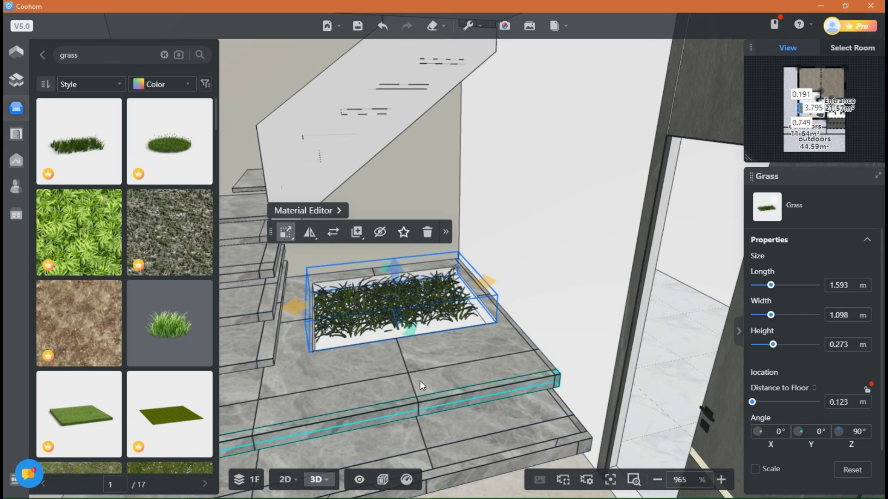
left_click_drag(409, 328, 428, 392)
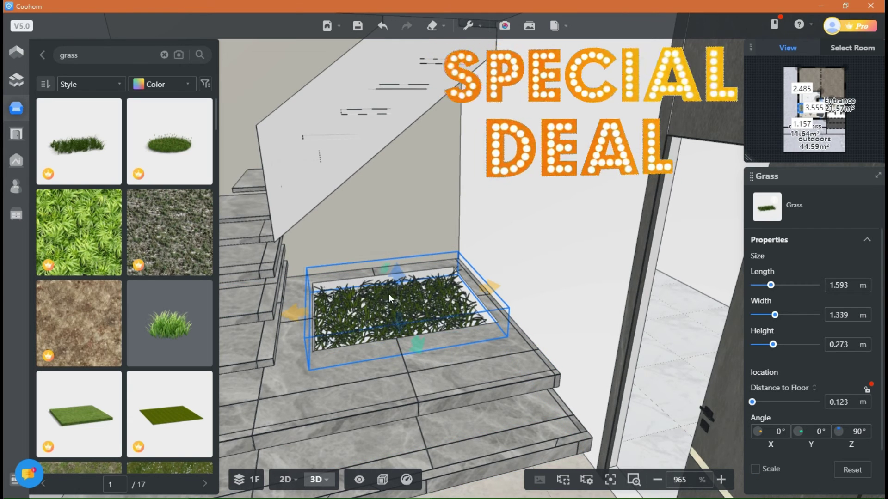
left_click_drag(395, 275, 395, 270)
left_click_drag(495, 282, 493, 285)
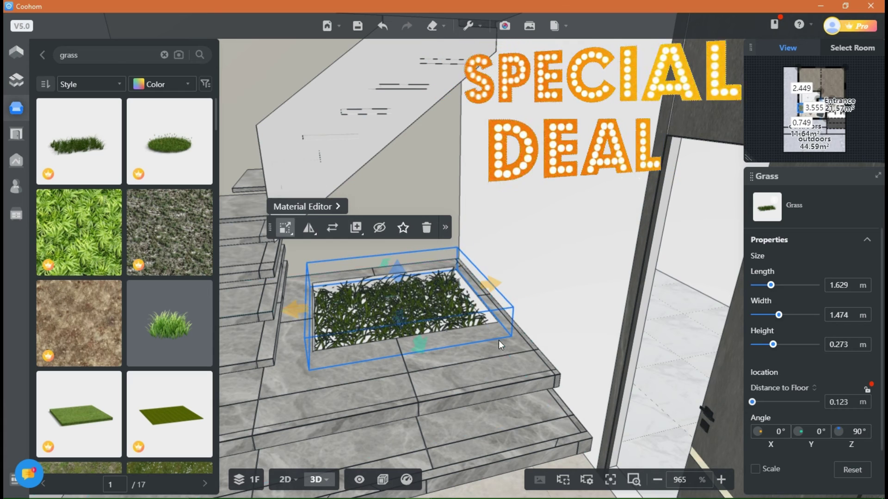
left_click(508, 355)
- Find the reed-like grass decorative lamp among the grass models and place it in the planter's front corner, 0.211 m above the floor
left_click_drag(556, 368, 548, 351)
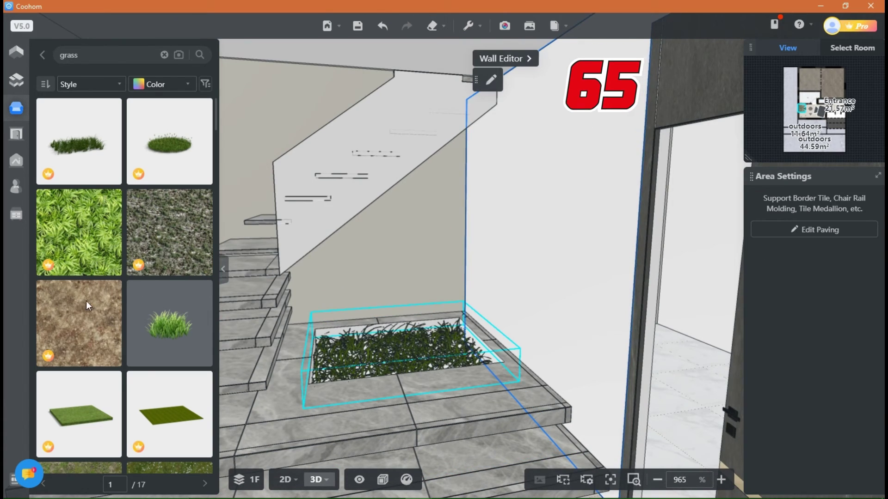
scroll(110, 340, "down", 5)
scroll(88, 381, "down", 5)
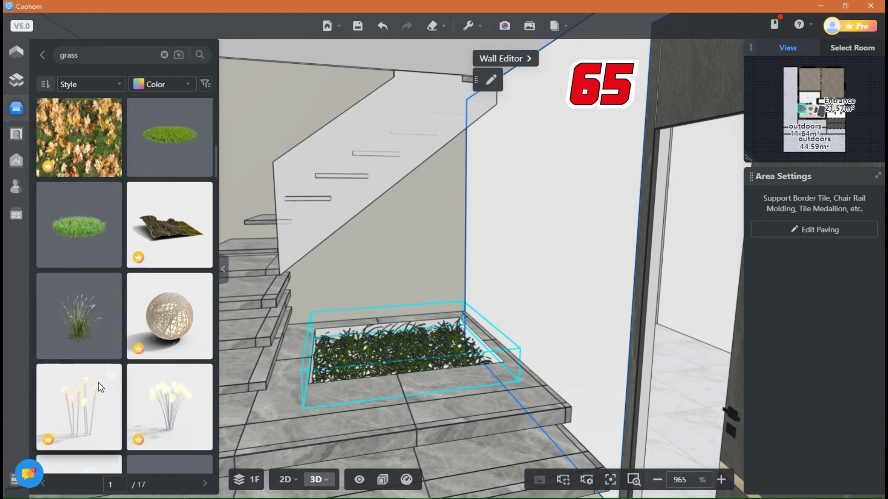
scroll(99, 393, "down", 3)
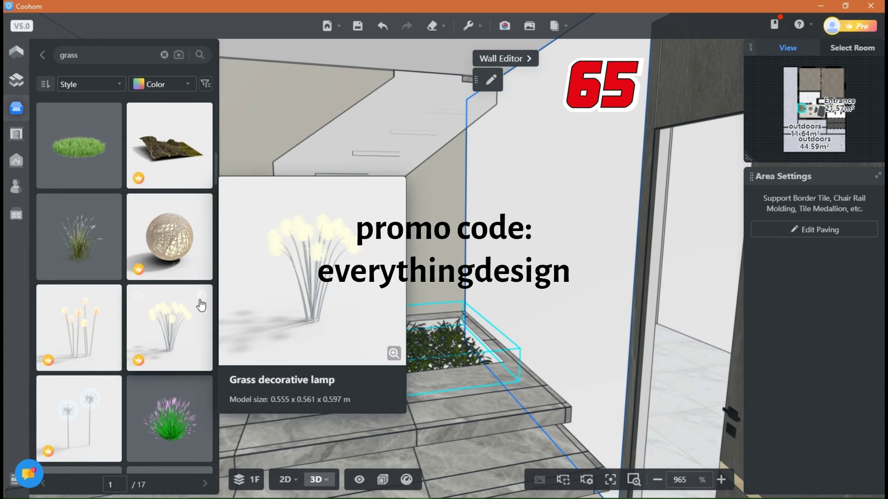
scroll(111, 302, "down", 2)
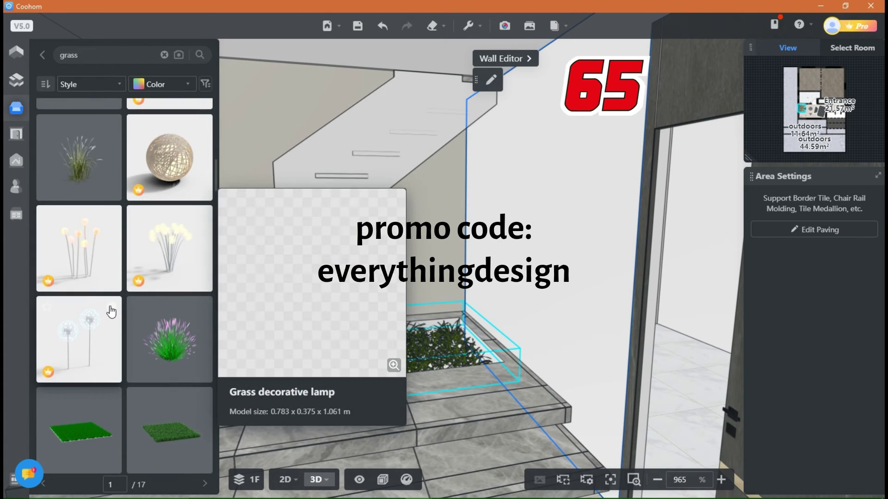
scroll(110, 305, "down", 5)
scroll(110, 290, "down", 4)
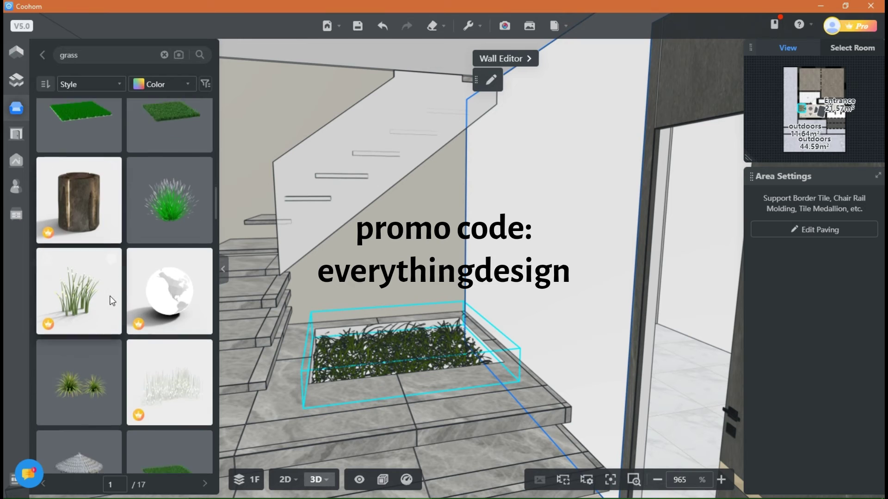
left_click_drag(104, 224, 338, 358)
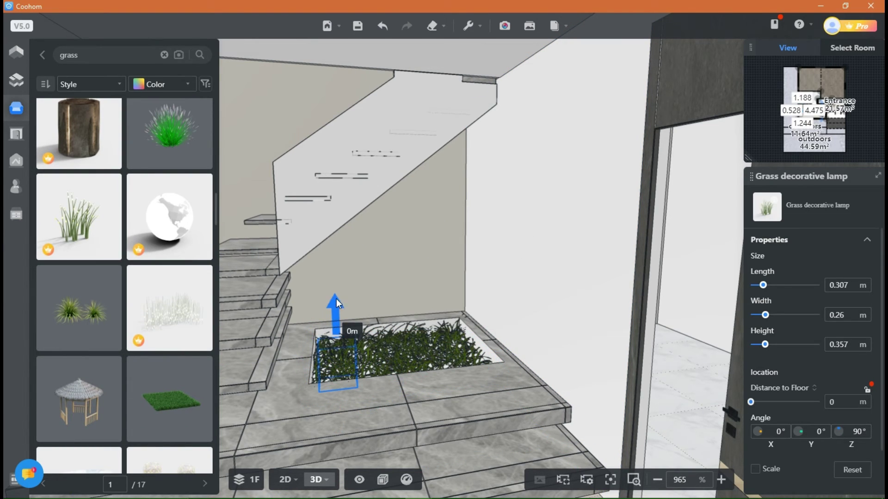
left_click_drag(337, 303, 337, 292)
- Duplicate the grass decorative lamp into the planter's opposite front corner and lower the lamps into the grass, the original to 0.116 m above the floor
mouse_move(449, 293)
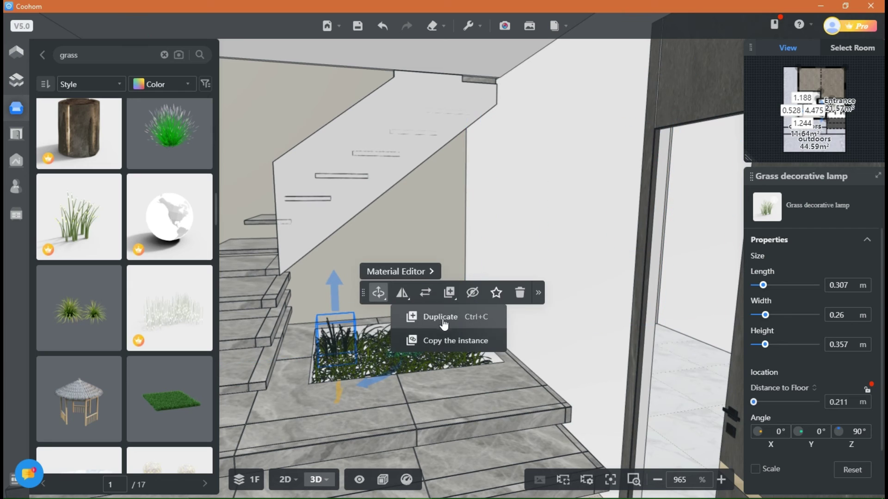
left_click(443, 318)
left_click(468, 346)
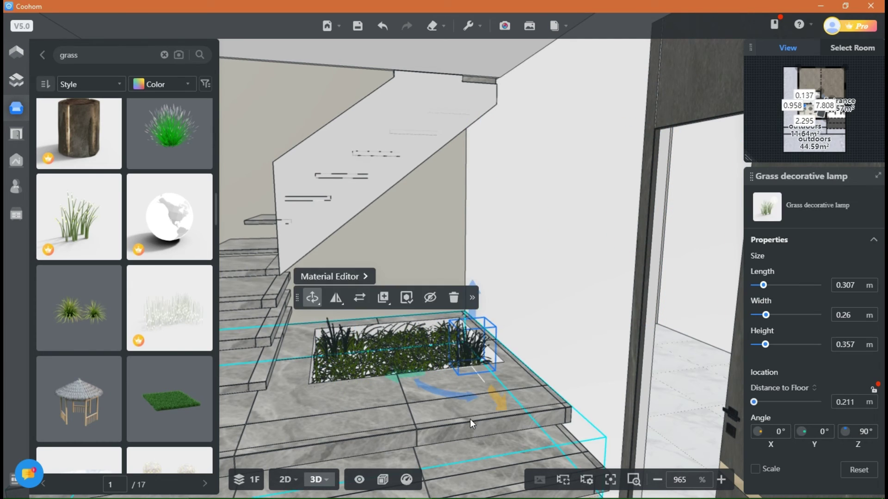
scroll(472, 351, "up", 5)
left_click_drag(485, 352, 485, 364)
left_click_drag(299, 376, 302, 339)
- Return to the main model library and search it for "plant"
left_click(43, 55)
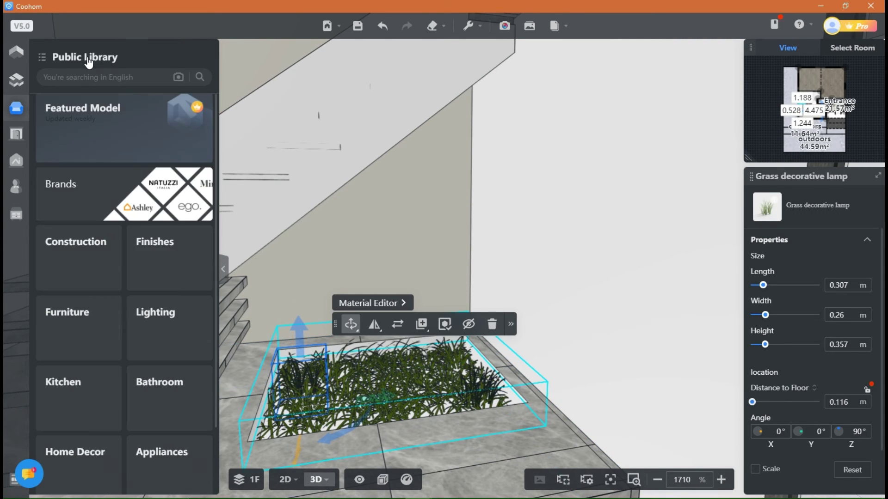
left_click(91, 78)
type("plant")
key("Return")
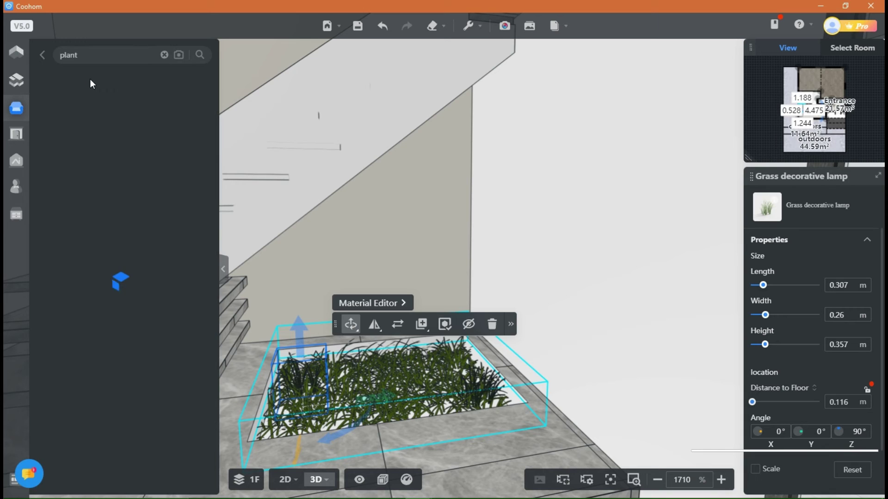
- Find the cactus group measuring 0.961 x 0.895 x 1.576 m among the plant models and place it in the planter
scroll(541, 224, "down", 5)
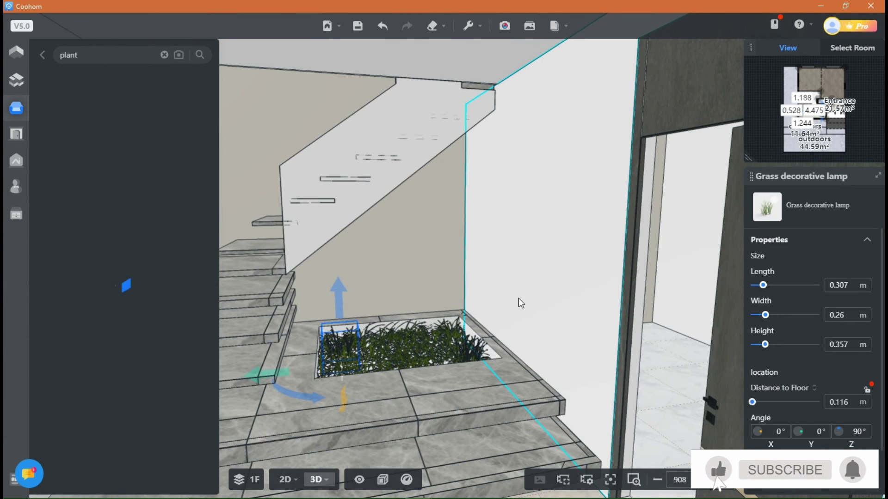
left_click_drag(383, 253, 591, 254)
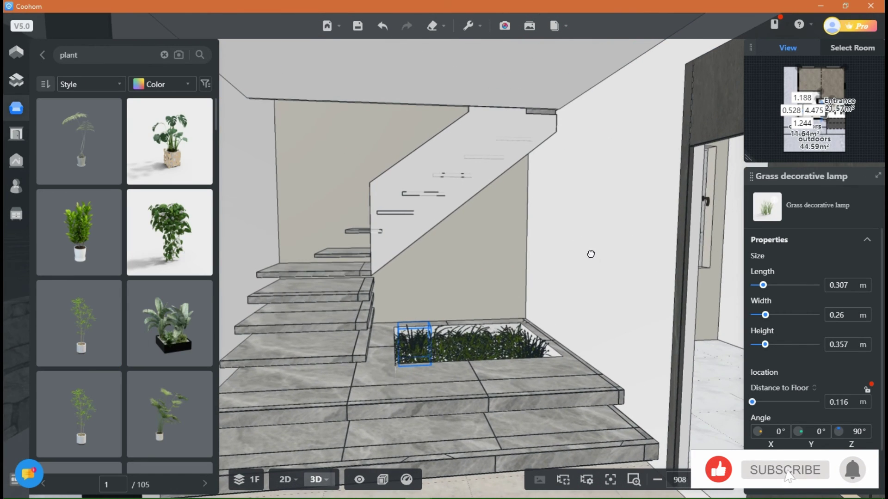
scroll(181, 221, "down", 2)
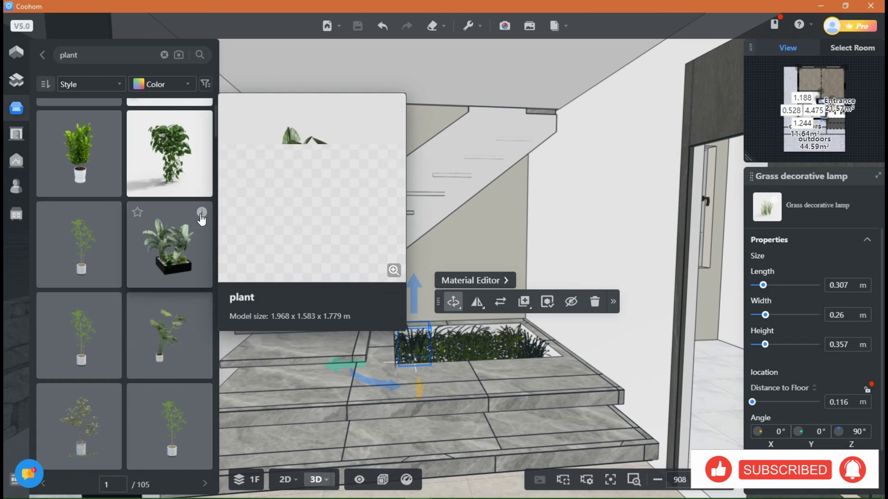
scroll(132, 321, "down", 7)
scroll(133, 321, "down", 5)
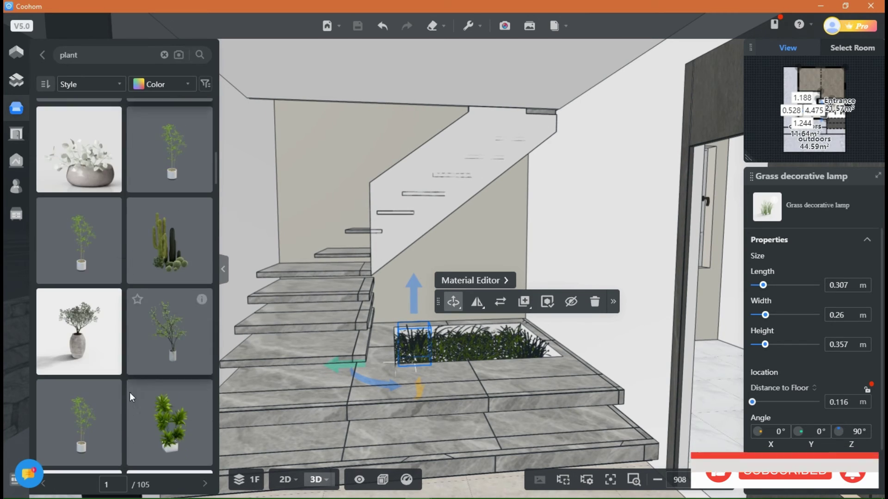
mouse_move(202, 210)
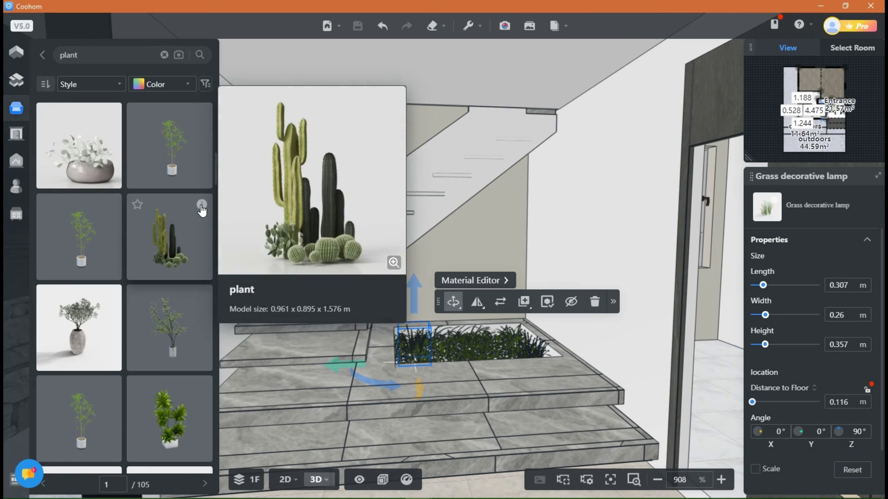
left_click_drag(179, 249, 472, 285)
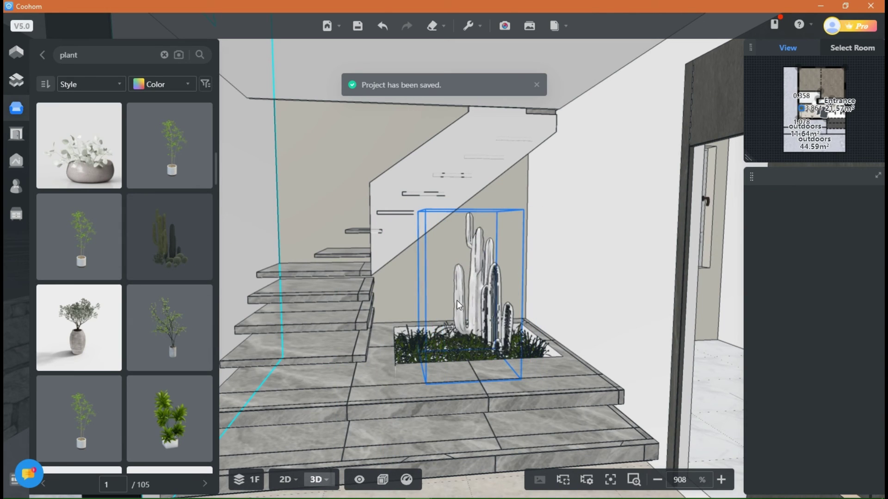
- Rotate the cactus group 45° about Z, shift it to fit within the planter and raise it to 0.144 m above the floor
scroll(436, 318, "up", 3)
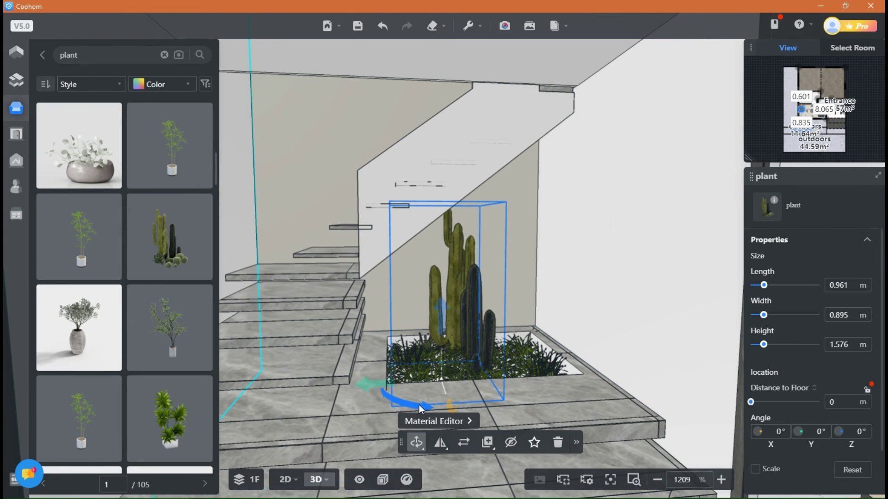
left_click_drag(418, 404, 484, 405)
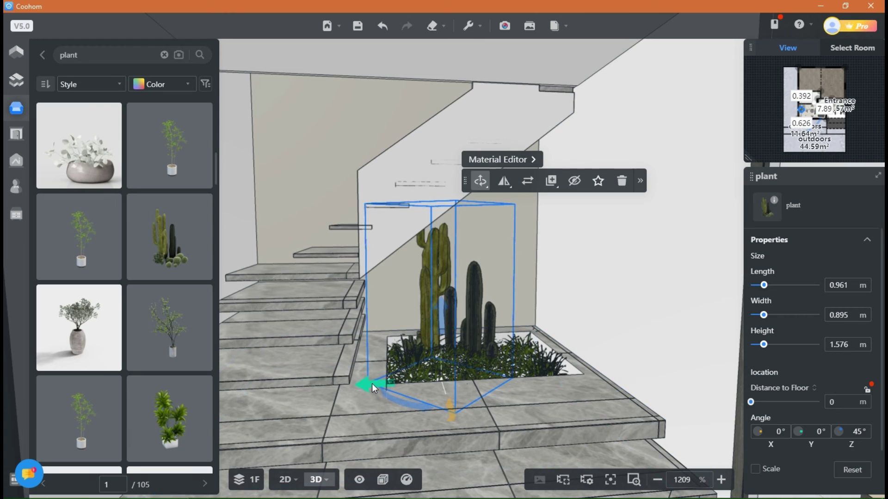
left_click_drag(372, 383, 402, 386)
left_click_drag(465, 408, 464, 382)
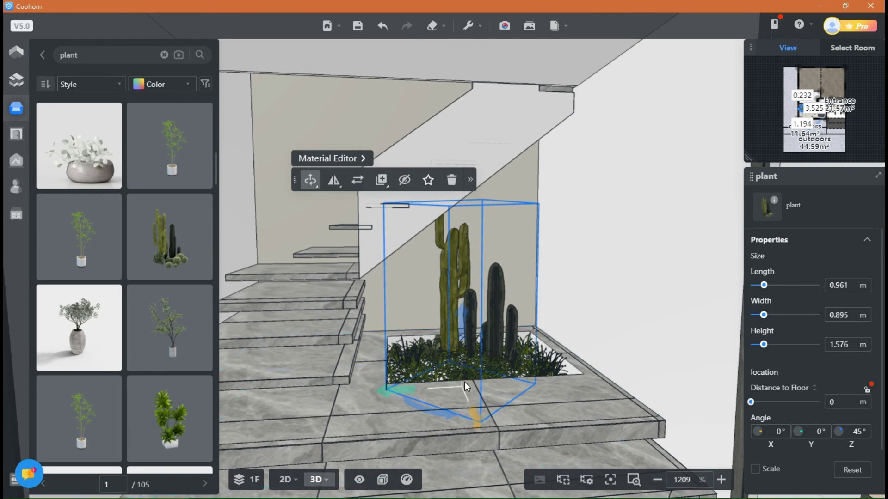
left_click_drag(463, 331, 465, 313)
left_click(631, 348)
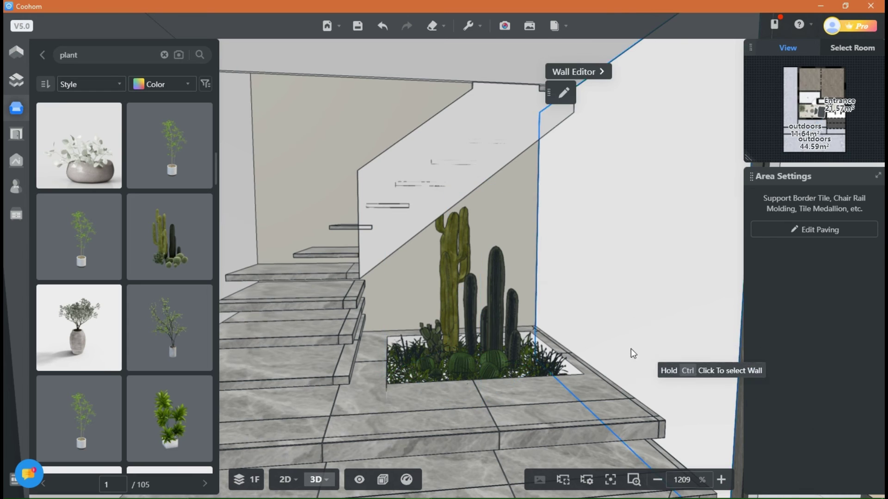
mouse_move(631, 348)
left_mouse_down()
mouse_move(759, 354)
mouse_move(642, 351)
left_mouse_up()
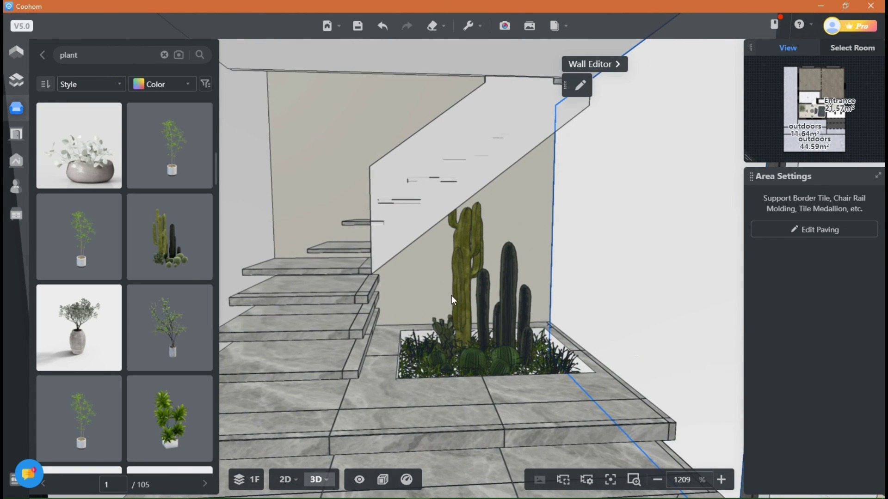
- Scale the cactus group's height down to about 1.34 m so it fits better beneath the stair panel
left_click(484, 289)
left_click(321, 155)
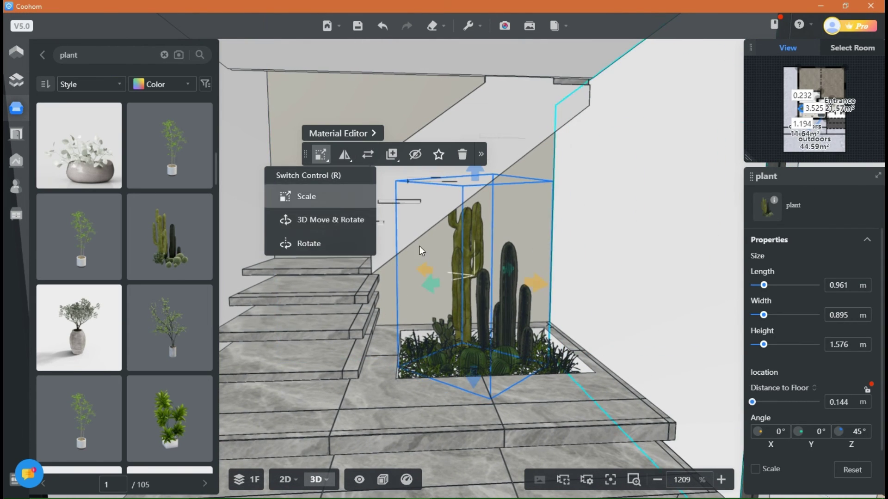
left_click_drag(476, 175, 479, 203)
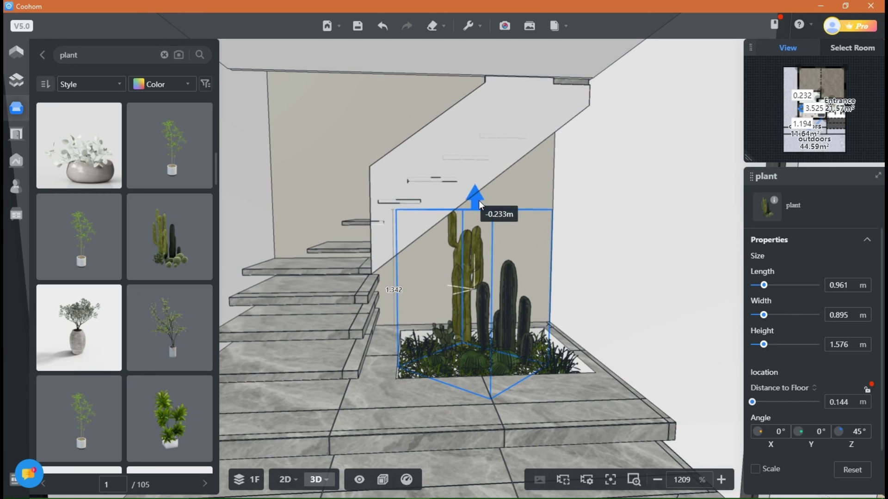
left_click(617, 300)
- Generate a 1k SD perspective render of the entrance staircase with realistic Indoor Daytime lighting
scroll(617, 300, "down", 6)
scroll(308, 383, "up", 3)
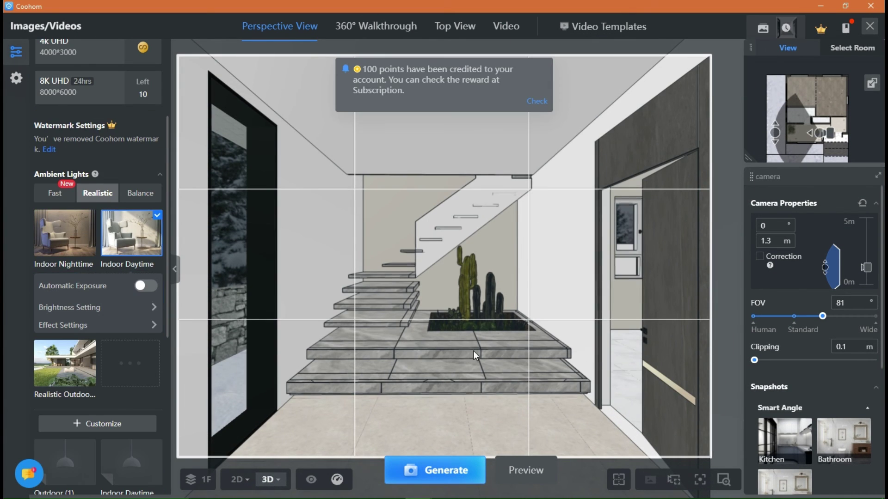
left_click(445, 476)
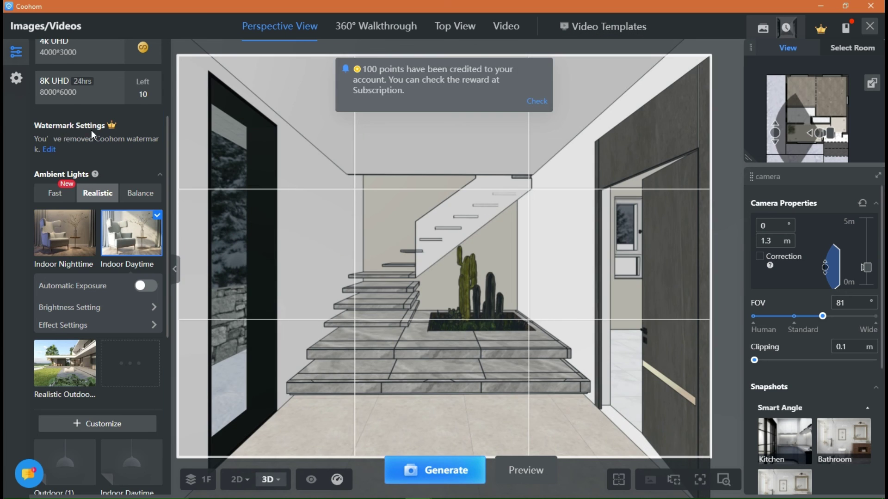
- Open the finished 1k SD night render of the entrance from the gallery in full screen and examine the stair lighting and planter
left_click(781, 31)
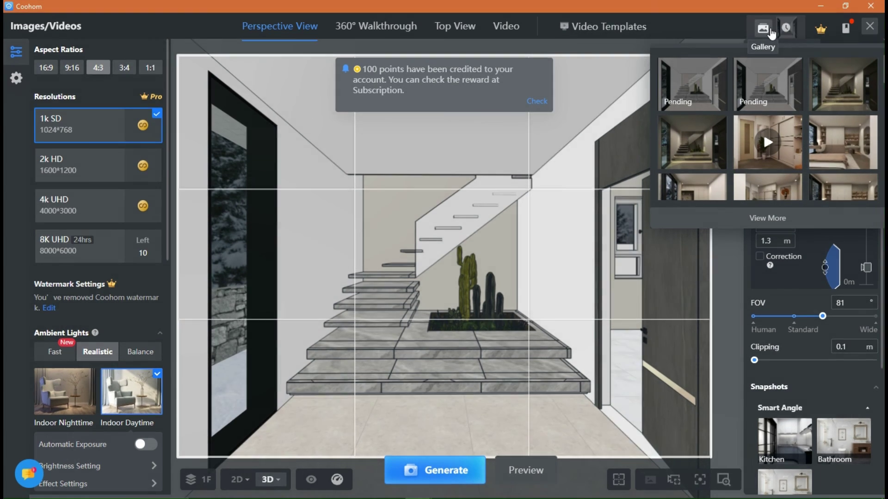
left_click(770, 30)
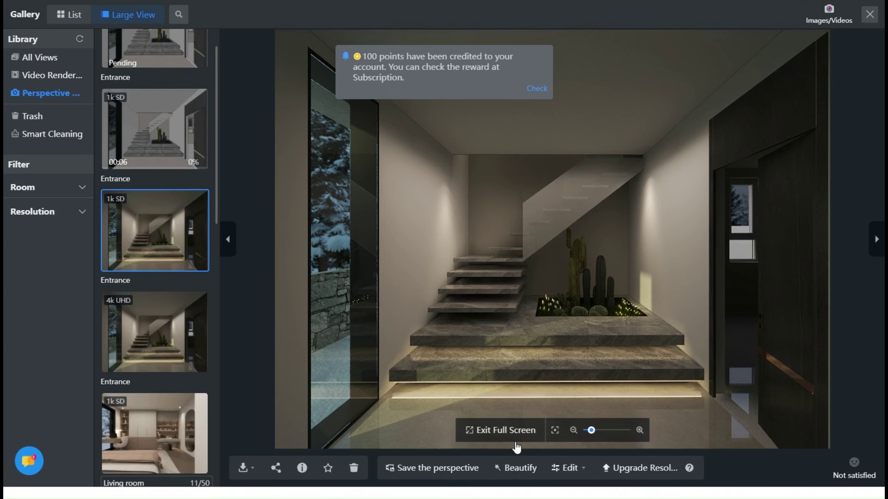
left_click(515, 429)
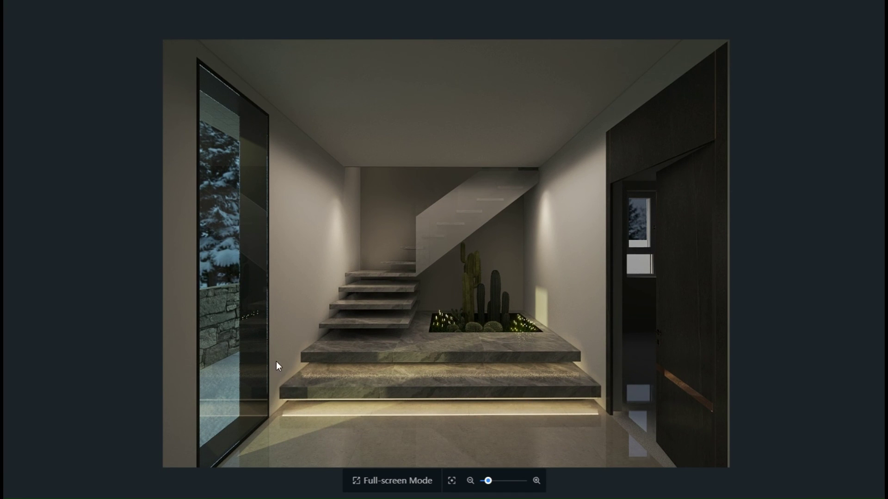
scroll(453, 388, "up", 3)
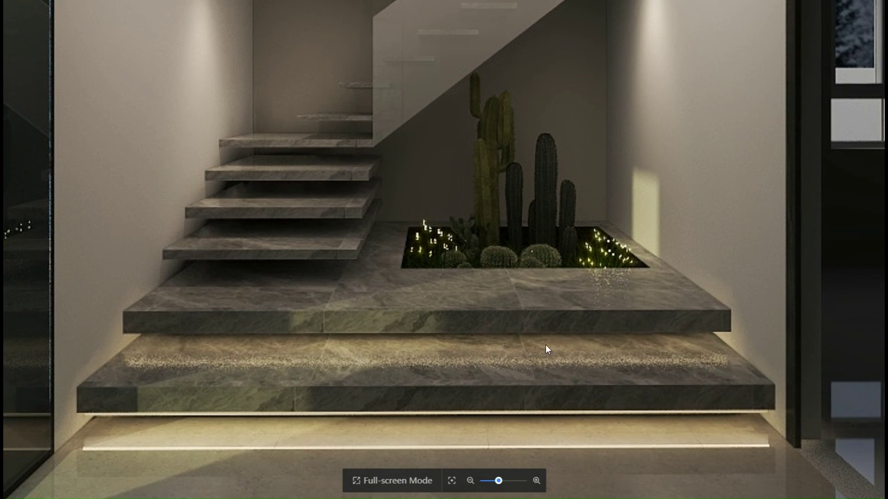
scroll(595, 283, "down", 3)
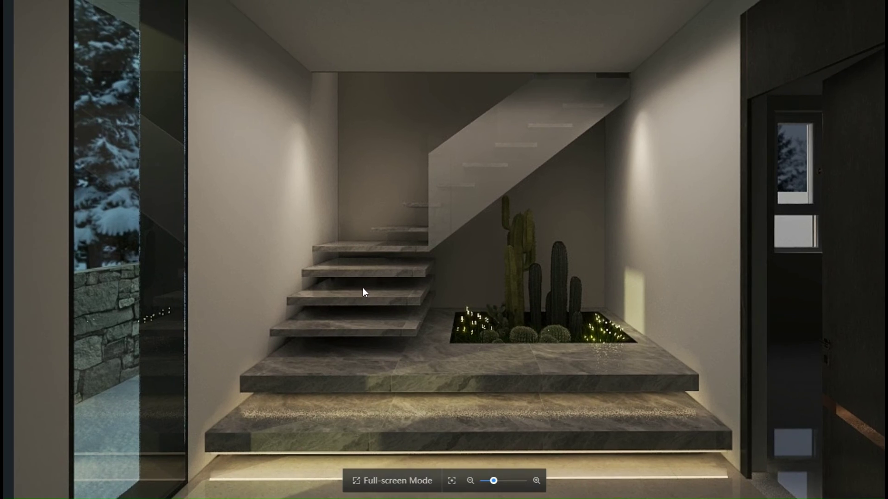
scroll(363, 288, "up", 2)
scroll(539, 334, "down", 4)
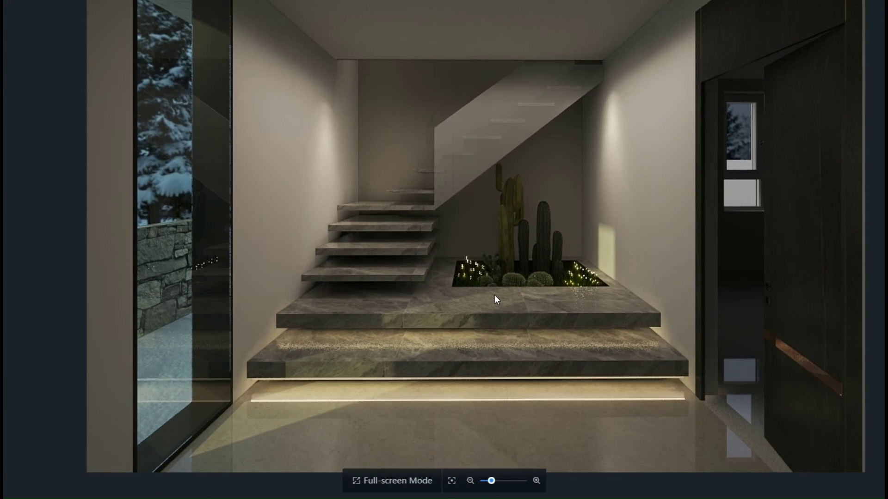